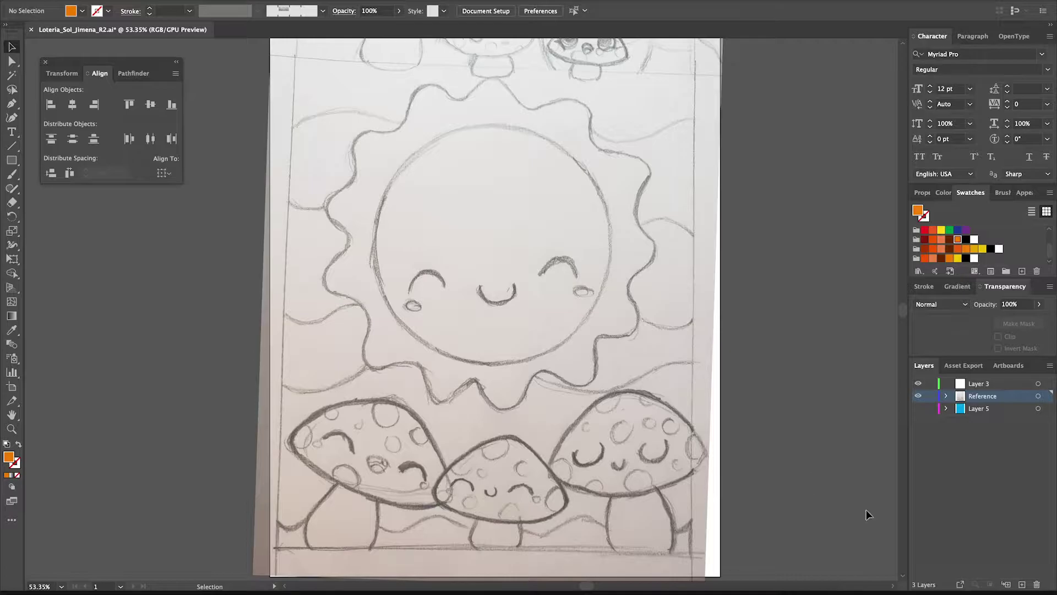
# - Draw a yellow circle about 412 px wide over the sketched sun's face
pyautogui.hotkey('ctrl', 'z')
pyautogui.hotkey('ctrl', 'z')
pyautogui.moveTo(555, 201); pyautogui.dragTo(562, 203)
pyautogui.hotkey('ctrl', 'z')
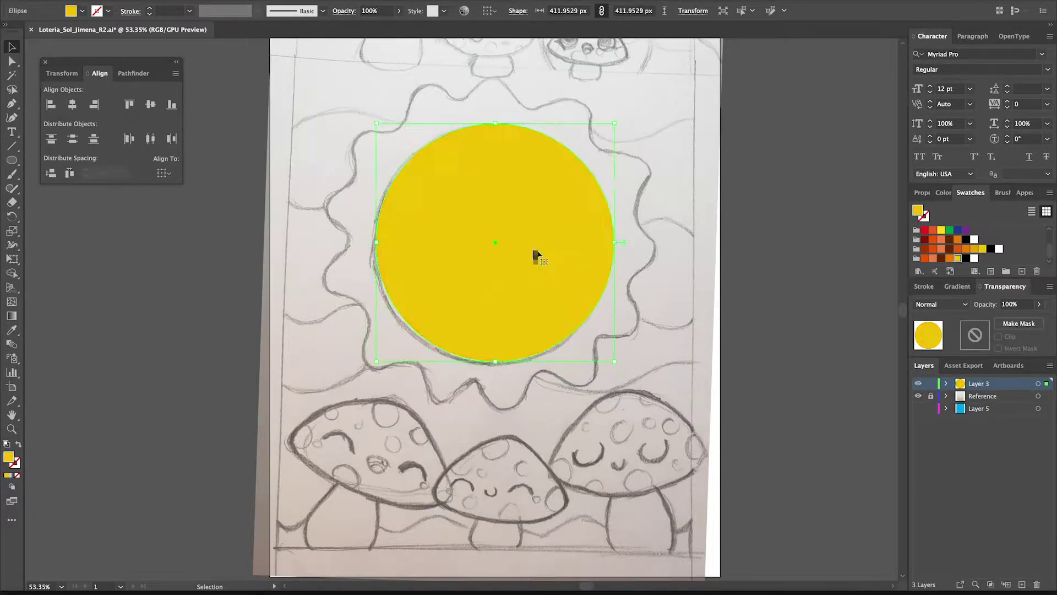
# - Draw an orange circle about 561 px wide behind the yellow one and give it a wavy edge for the sun's rays
pyautogui.moveTo(655, 88); pyautogui.dragTo(651, 83)
pyautogui.click(739, 253)
pyautogui.moveTo(767, 177); pyautogui.dragTo(744, 211)
pyautogui.press('Return')
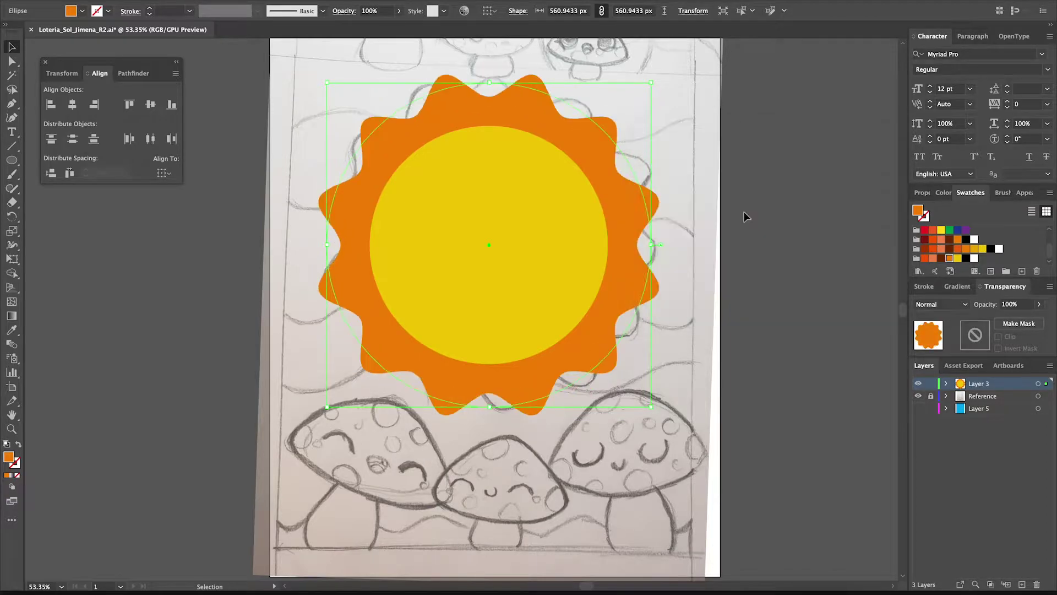
# - Hide and lock the sun layer, then draw an open arch about 70 px wide over the sketched right eye on a new layer
pyautogui.click(919, 384)
pyautogui.click(920, 384)
pyautogui.click(918, 396)
pyautogui.click(931, 396)
pyautogui.scroll(2, 495, 275)
pyautogui.moveTo(549, 258); pyautogui.dragTo(601, 308)
pyautogui.moveTo(545, 275); pyautogui.dragTo(603, 319)
pyautogui.hotkey('shift', 'x')
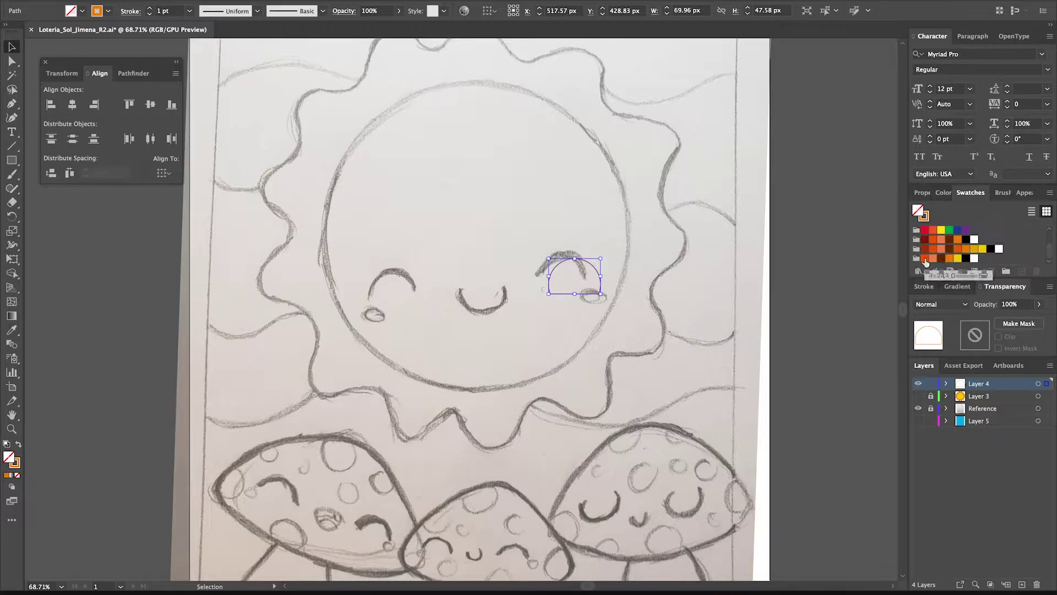
# - Style the eye arch with a red-orange tapered stroke of 11 pt and reflect a copy onto the left eye
pyautogui.click(927, 258)
pyautogui.hotkey('shift', 'x')
pyautogui.hotkey('ctrl', '1')
pyautogui.press('a')
pyautogui.hotkey('shift', 'w')
pyautogui.hotkey('ctrl', '=')
pyautogui.hotkey('ctrl', '=')
pyautogui.hotkey('ctrl', '-')
pyautogui.hotkey('ctrl', '-')
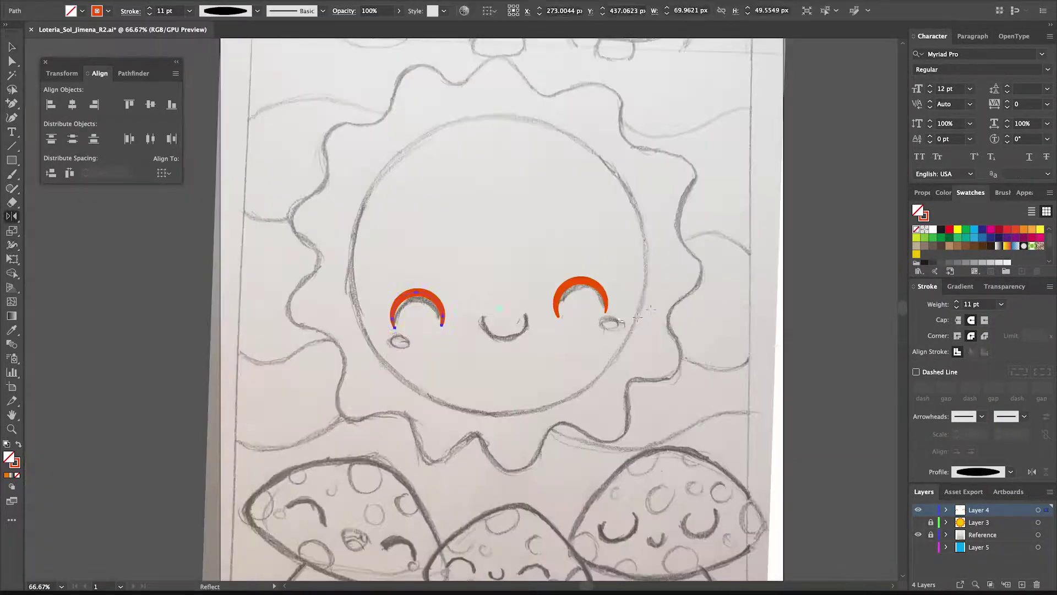
# - Add red-orange oval cheeks below both eyes and a smile arc made from the eye shape between them
pyautogui.moveTo(619, 300); pyautogui.dragTo(663, 324)
pyautogui.hotkey('shift', 'x')
pyautogui.press('v')
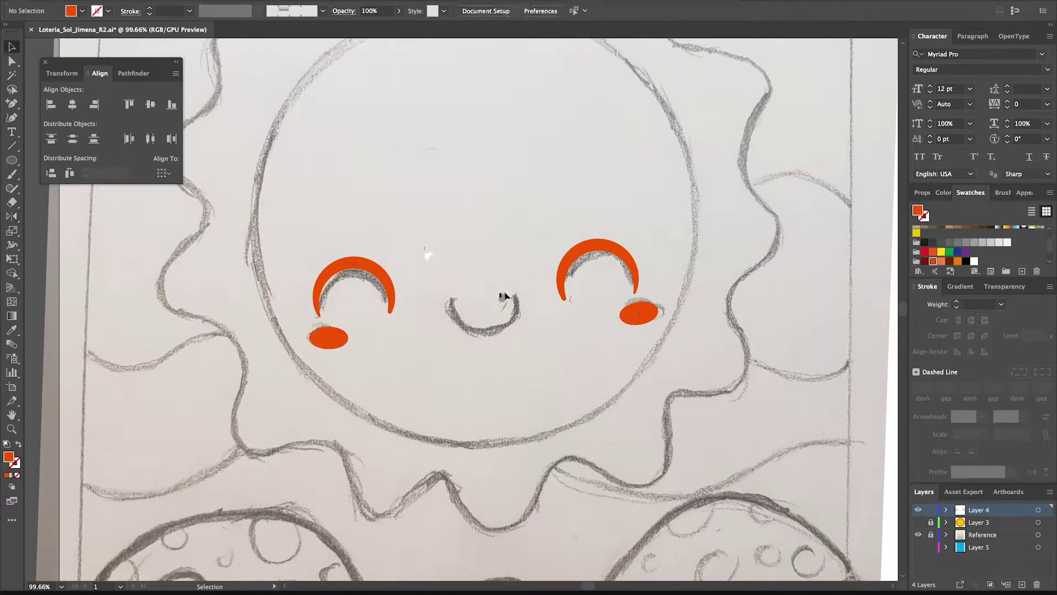
pyautogui.click(386, 270)
pyautogui.press('r')
pyautogui.moveTo(385, 270); pyautogui.dragTo(317, 313)
pyautogui.moveTo(520, 284); pyautogui.dragTo(518, 288)
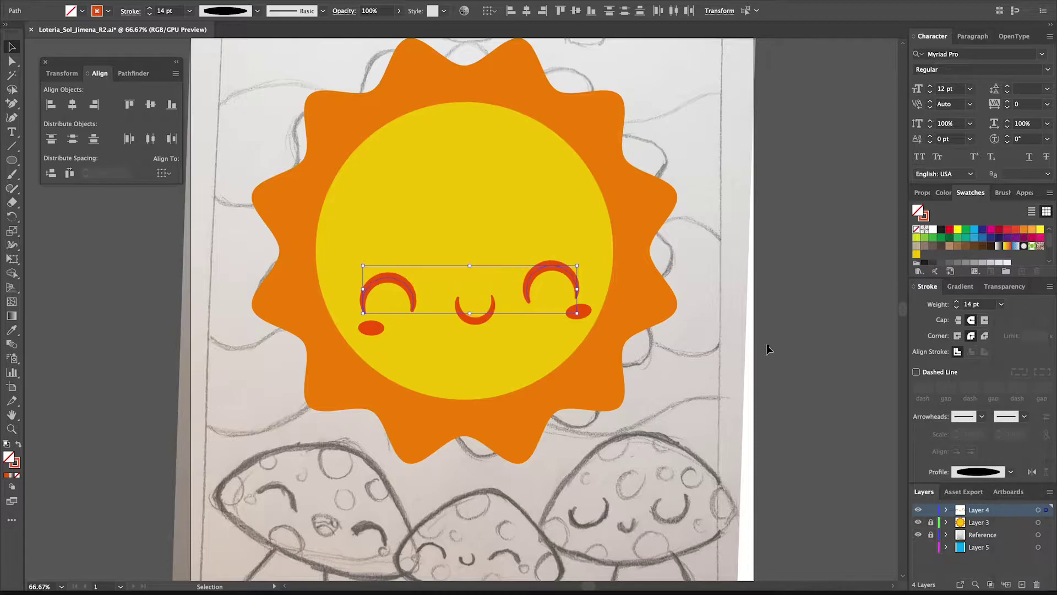
# - Recolour the sun's eyes and mouth orange and its two cheeks light orange FFB564
pyautogui.keyDown('shift'); pyautogui.click(550, 266); pyautogui.keyUp('shift')
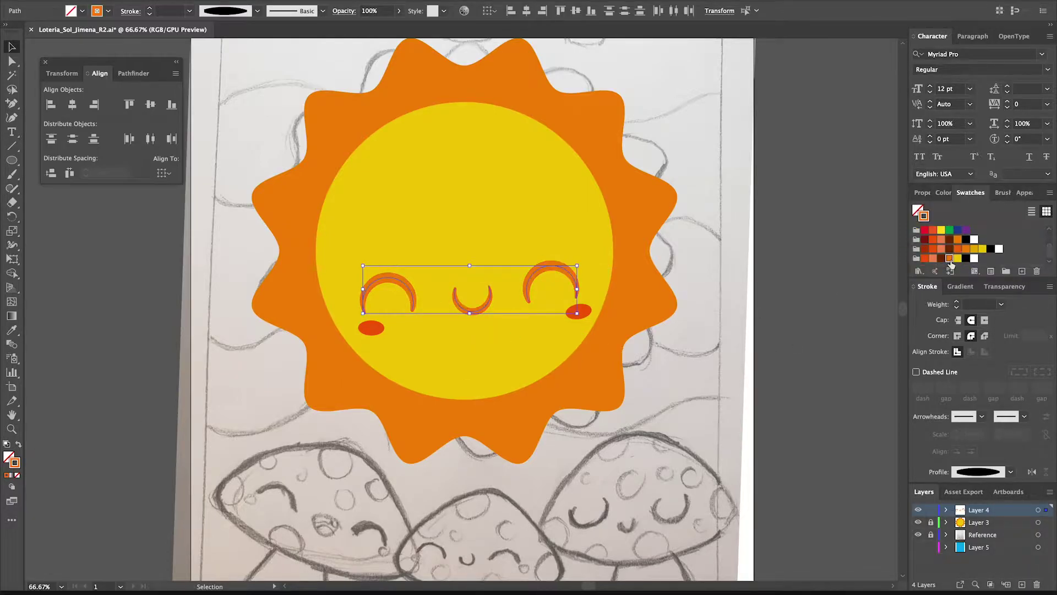
pyautogui.click(371, 327)
pyautogui.keyDown('shift'); pyautogui.click(578, 312); pyautogui.keyUp('shift')
pyautogui.press('i')
pyautogui.click(634, 341)
pyautogui.doubleClick(9, 458)
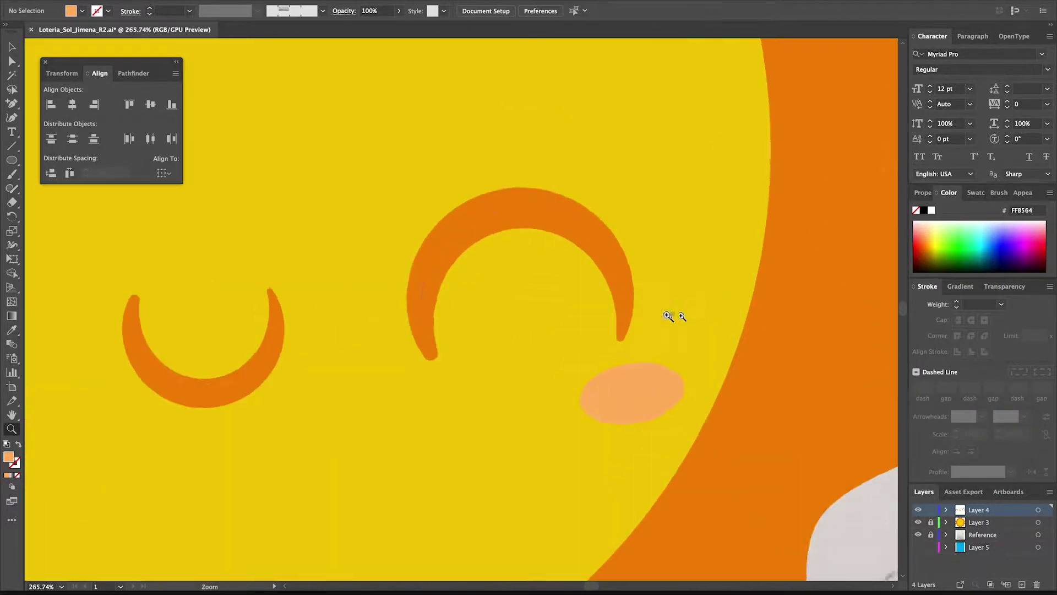
pyautogui.hotkey('shift', 'w')
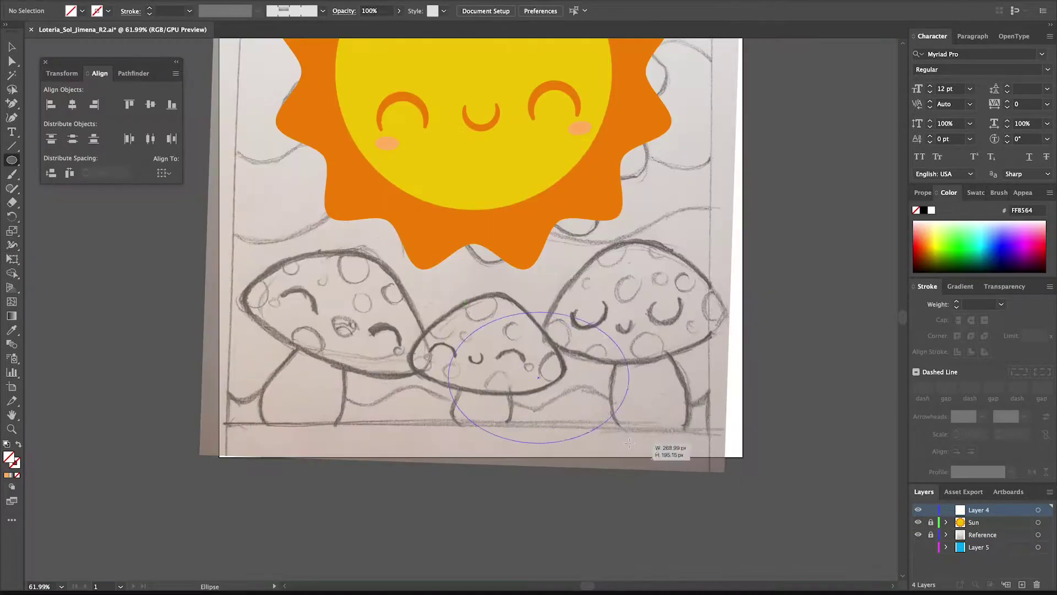
# - Trace the left mushroom's cap and stem with reshaped, rotated ellipses outlined in red
pyautogui.moveTo(543, 301); pyautogui.dragTo(544, 295)
pyautogui.press('i')
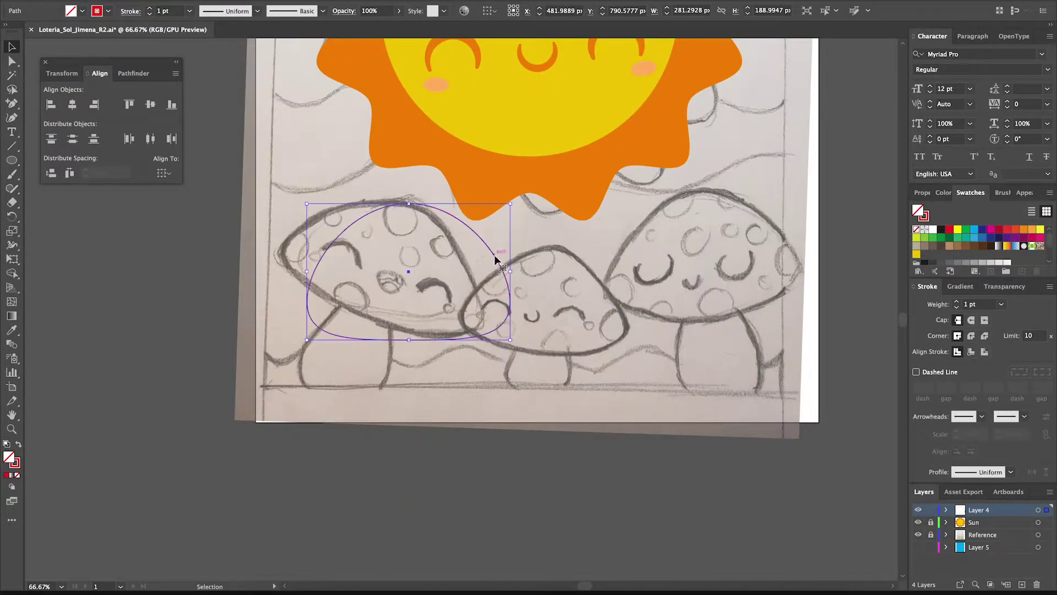
pyautogui.moveTo(423, 329)
pyautogui.mouseDown()
pyautogui.moveTo(391, 329)
pyautogui.moveTo(418, 313)
pyautogui.moveTo(445, 351)
pyautogui.moveTo(419, 300)
pyautogui.mouseUp()
pyautogui.press('a')
pyautogui.moveTo(418, 395); pyautogui.dragTo(420, 389)
pyautogui.press('v')
pyautogui.moveTo(446, 300); pyautogui.dragTo(450, 277)
pyautogui.press('r')
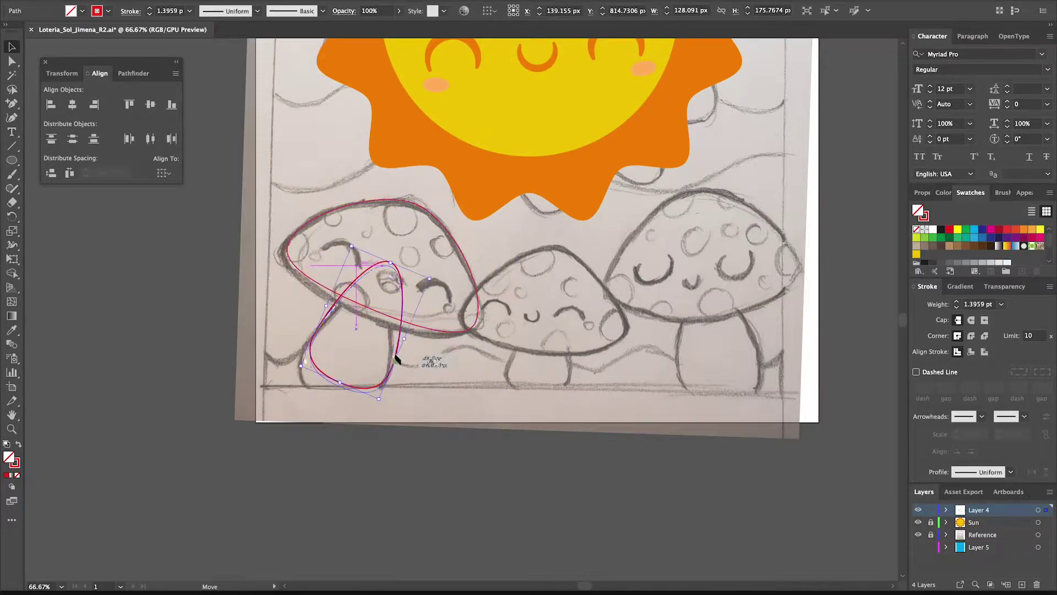
# - Make a red eye arch with a 5 pt tapered stroke over the middle mushroom and place a copy to its right
pyautogui.scroll(3, 397, 282)
pyautogui.press('l')
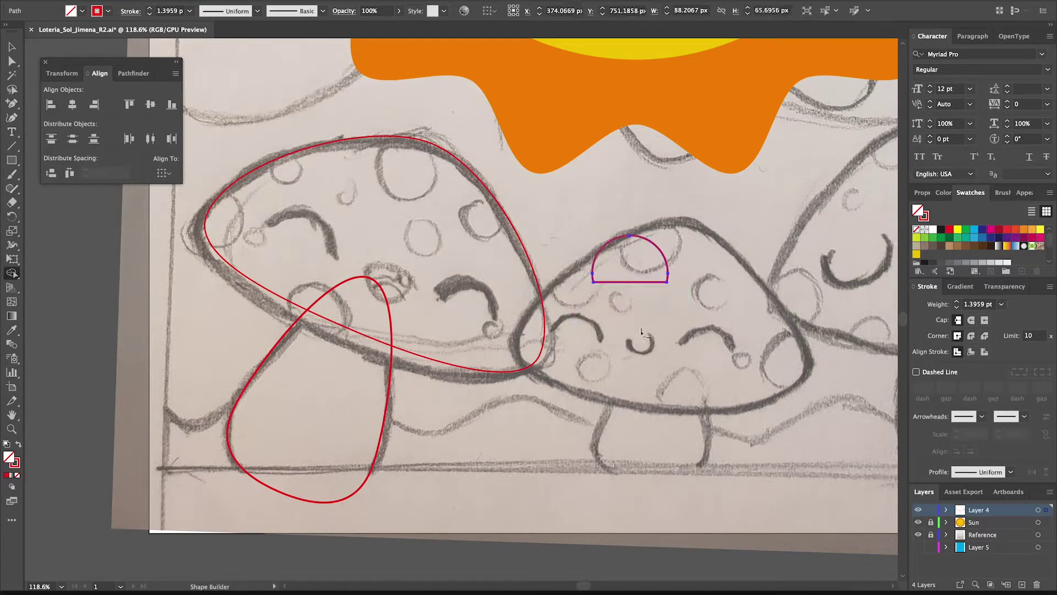
pyautogui.scroll(4, 656, 353)
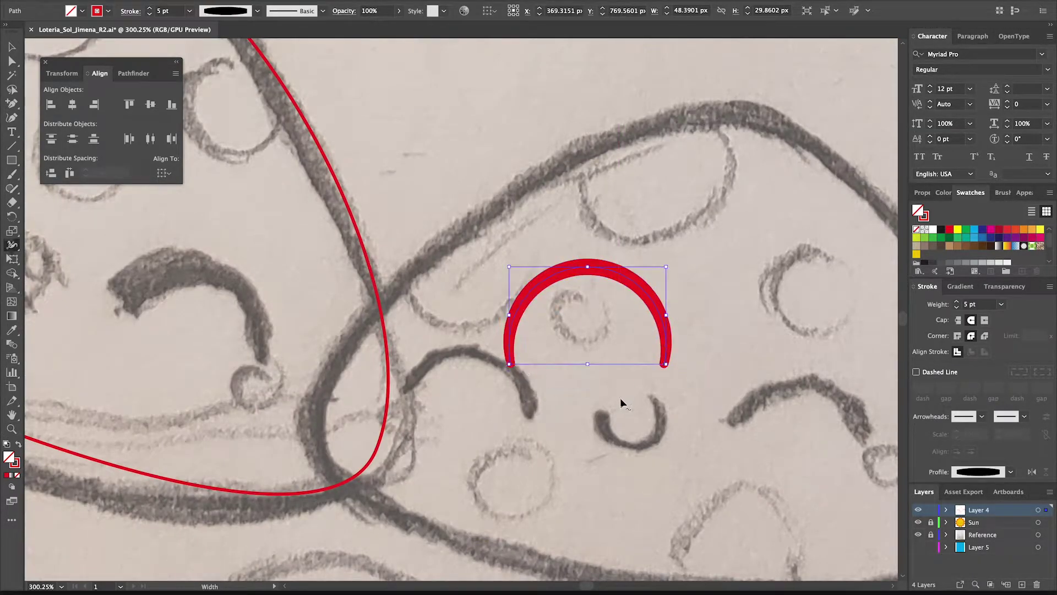
pyautogui.press('v')
pyautogui.hotkey('ctrl', '1')
pyautogui.moveTo(661, 317); pyautogui.dragTo(660, 316)
pyautogui.scroll(2, 596, 342)
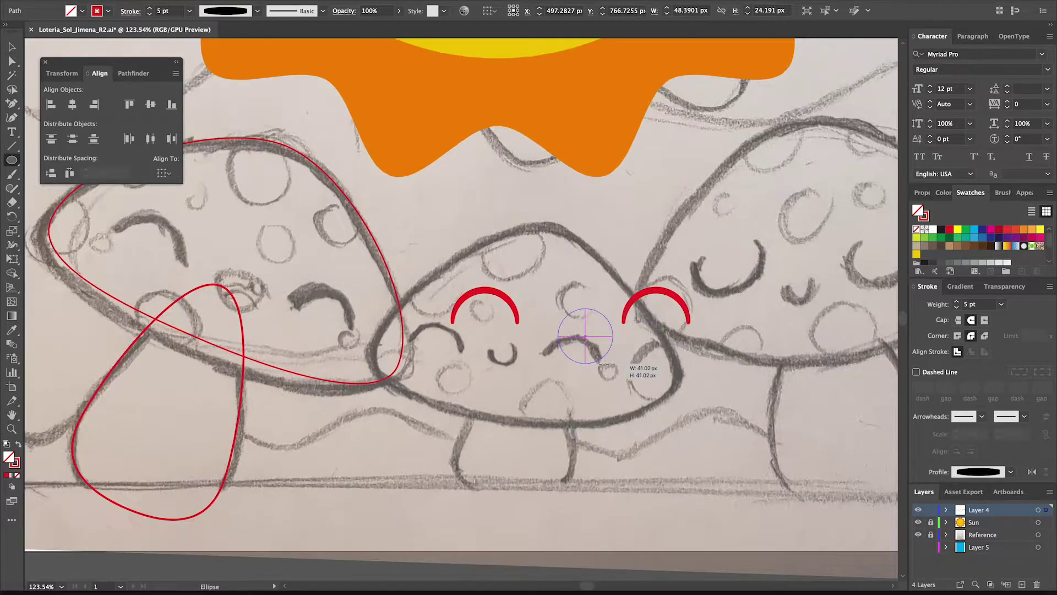
# - Draw a circle about 41 px wide between the two eye arches and reshape it into a mouth outline
pyautogui.press('l')
pyautogui.moveTo(569, 310); pyautogui.dragTo(622, 363)
pyautogui.press('a')
pyautogui.scroll(2, 600, 330)
pyautogui.moveTo(596, 310); pyautogui.dragTo(609, 309)
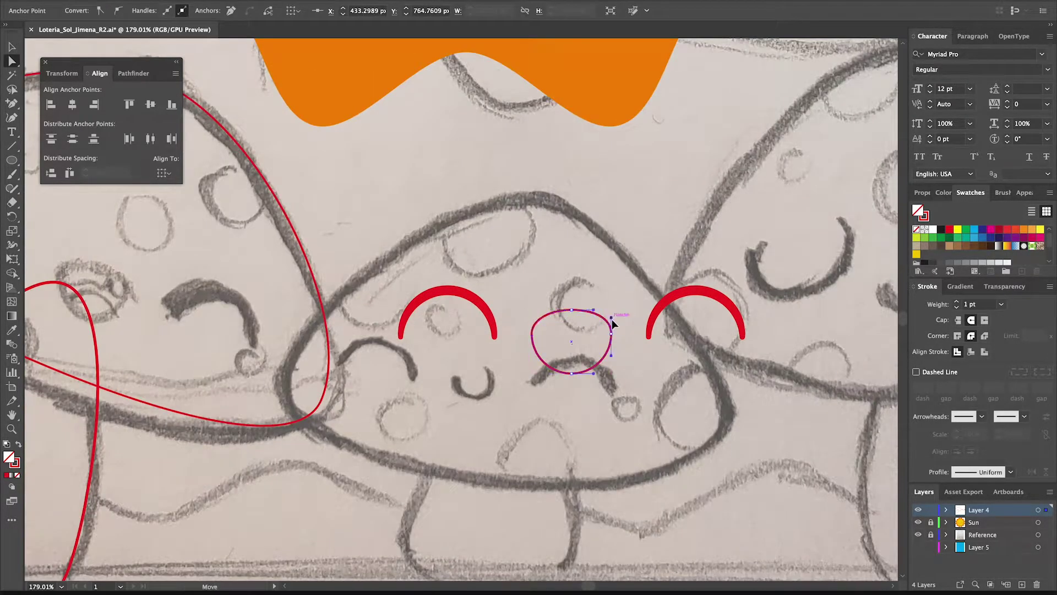
# - Fill the mouth purple and place white teeth and a magenta tongue inside it
pyautogui.doubleClick(918, 210)
pyautogui.click(857, 258)
pyautogui.press('v')
pyautogui.moveTo(572, 352); pyautogui.dragTo(714, 303)
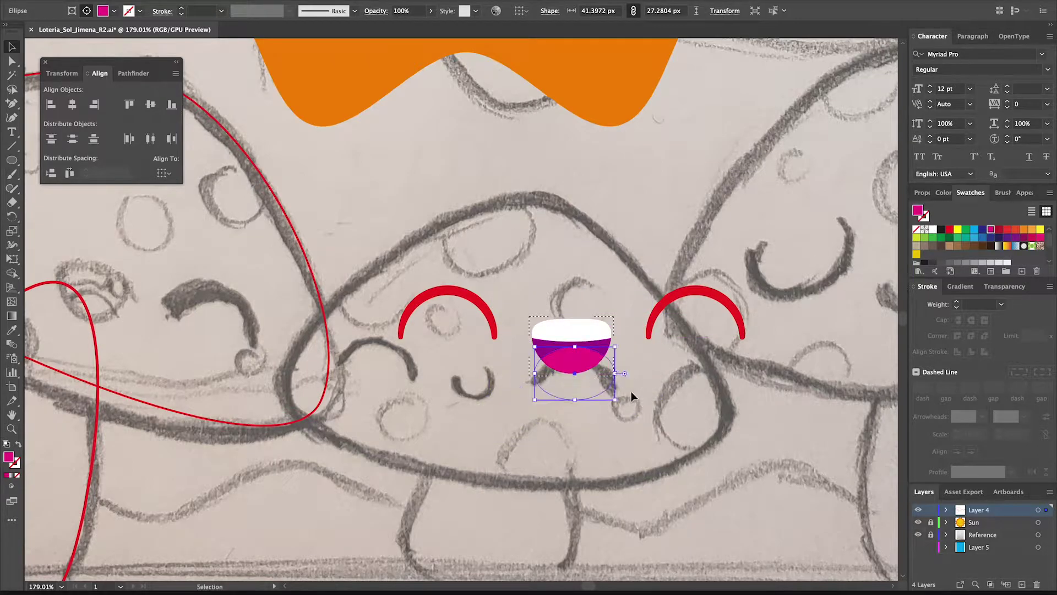
# - Reshape the lower edge of the white teeth with a small notch in the middle
pyautogui.press('a')
pyautogui.scroll(3, 584, 353)
pyautogui.press('p')
pyautogui.hotkey('ctrl', 'shift', 'a')
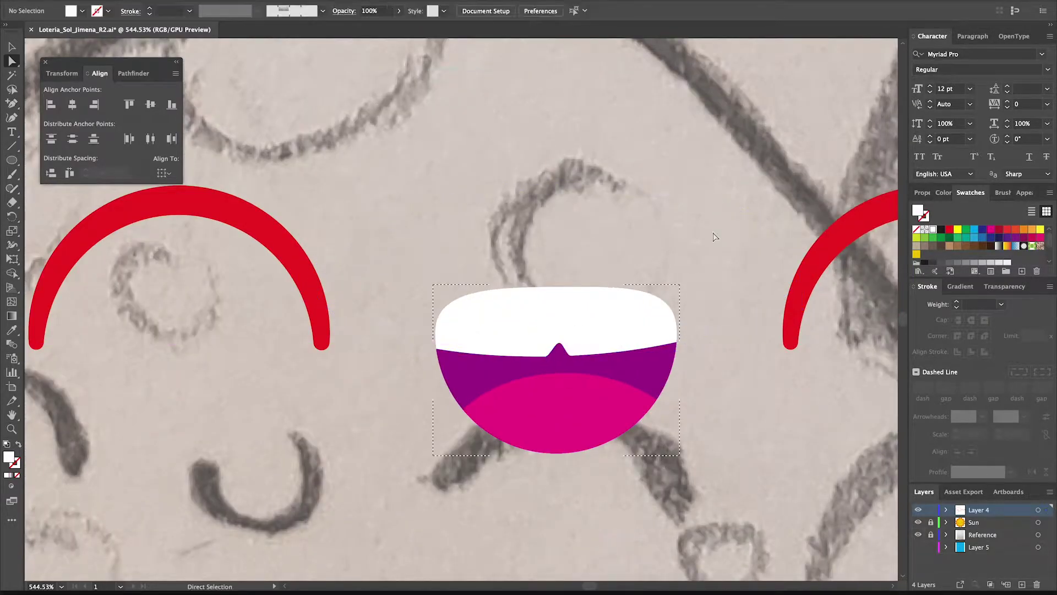
# - Fill the left mushroom's cap red and its stem cream, and clip pink circular spots inside the cap
pyautogui.hotkey('ctrl', '1')
pyautogui.press('v')
pyautogui.click(411, 292)
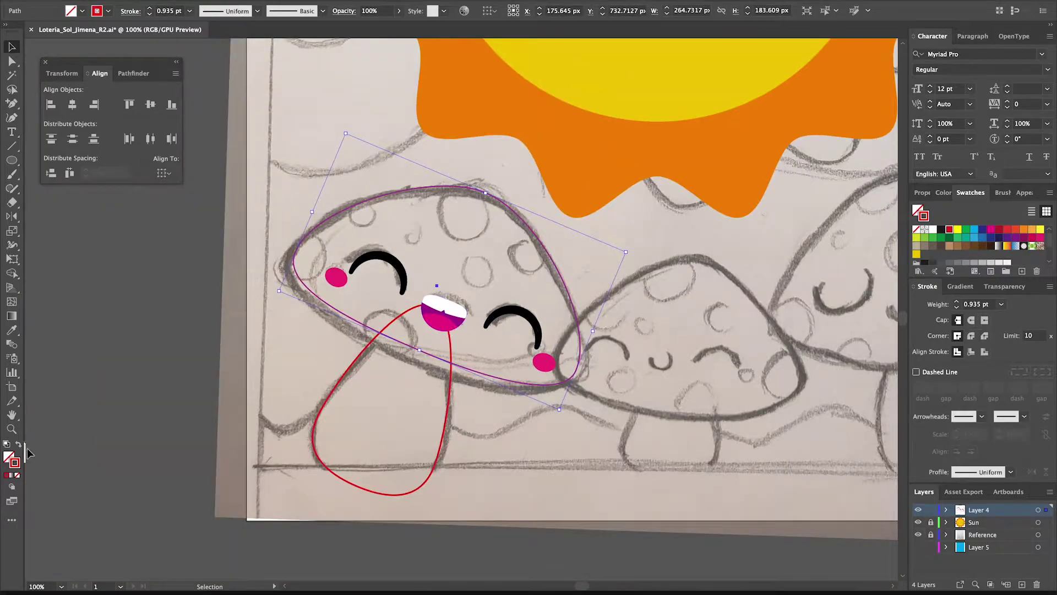
pyautogui.scroll(2, 458, 209)
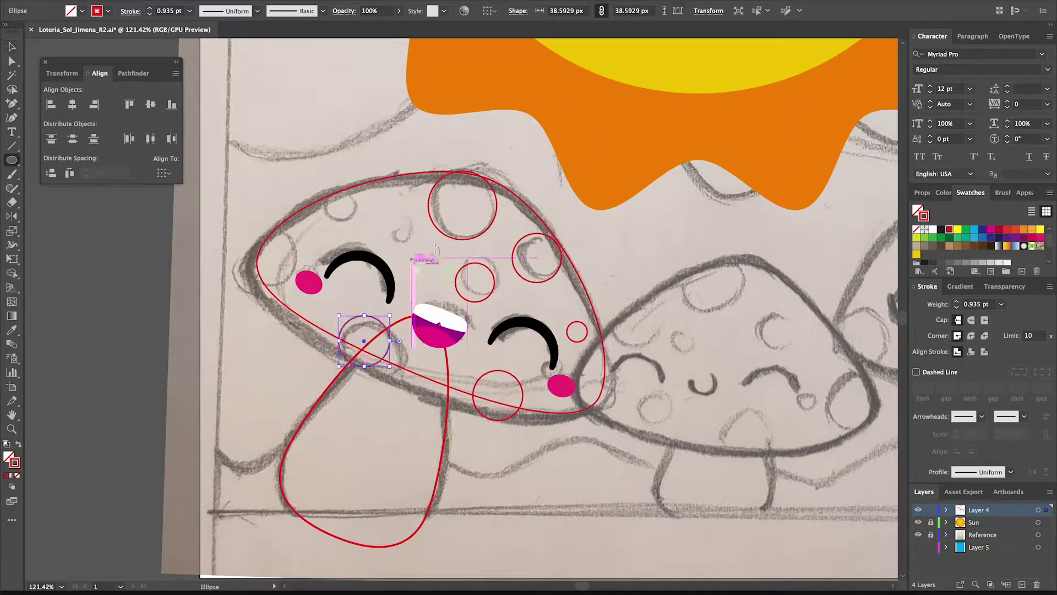
pyautogui.moveTo(346, 218); pyautogui.dragTo(364, 239)
pyautogui.press('v')
pyautogui.moveTo(611, 165); pyautogui.dragTo(221, 330)
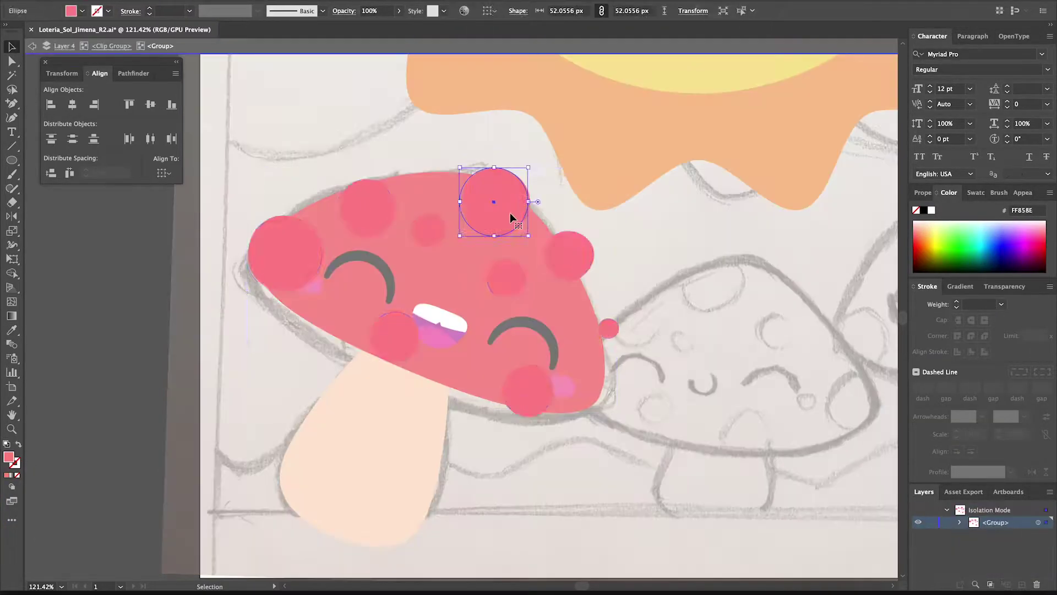
# - Recolour the cap's spots to red FF3645 and copy the smallest spot to other places on the cap
pyautogui.hotkey('ctrl', 'a')
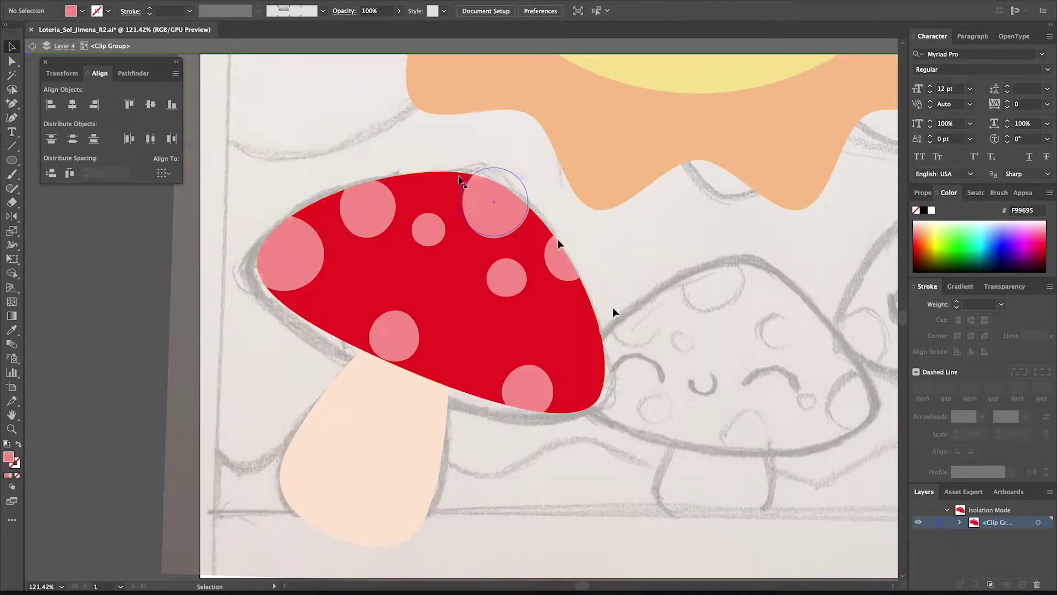
pyautogui.hotkey('ctrl', 'a')
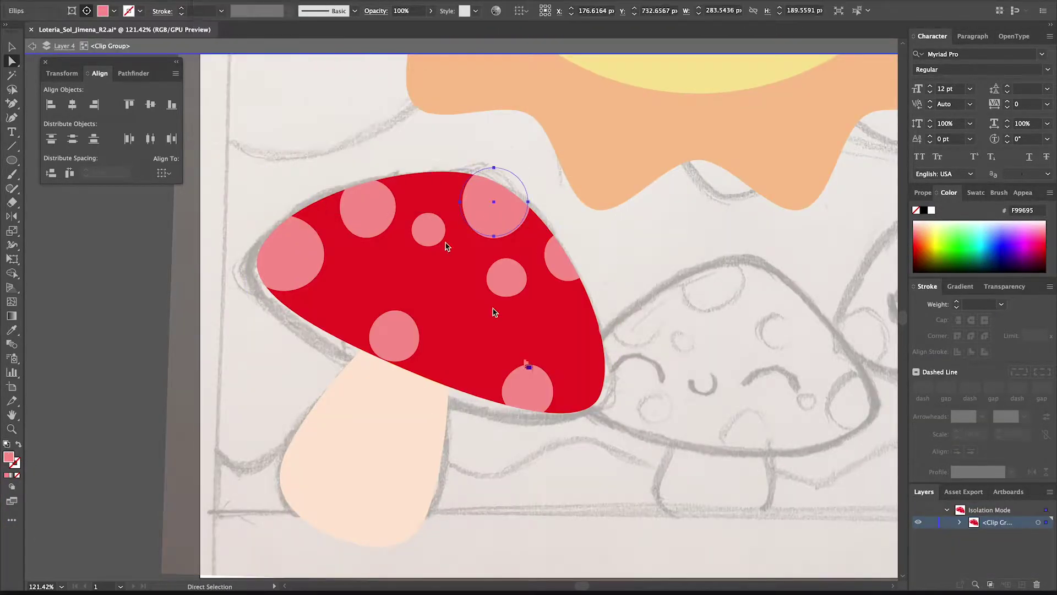
pyautogui.doubleClick(8, 457)
pyautogui.press('Return')
pyautogui.doubleClick(9, 457)
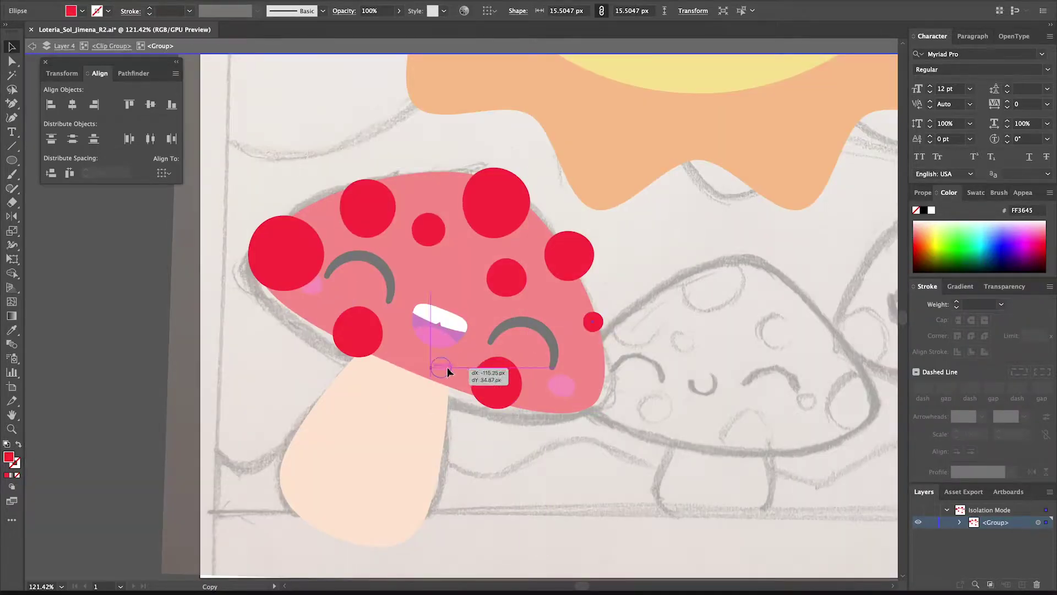
pyautogui.moveTo(447, 367); pyautogui.dragTo(465, 271)
pyautogui.doubleClick(574, 441)
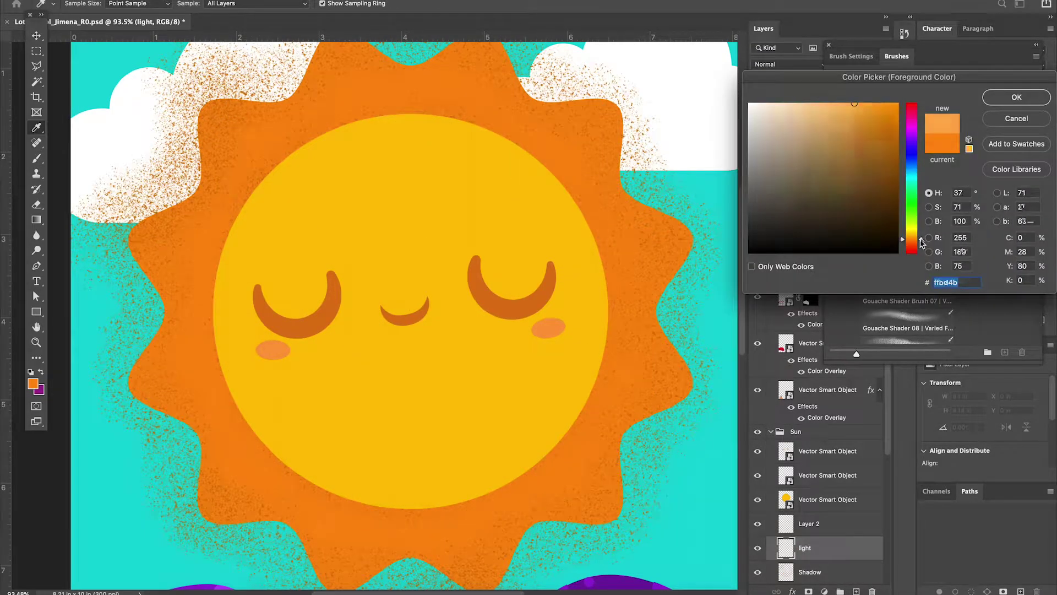
# - Switch to Photoshop and set up a light orange ffbd4b Gouache Shader brush for shading the sun's rays on the light layer
pyautogui.press('Return')
pyautogui.press('b')
pyautogui.scroll(-1, 908, 220)
pyautogui.hotkey('ctrl', '-')
pyautogui.click(920, 254)
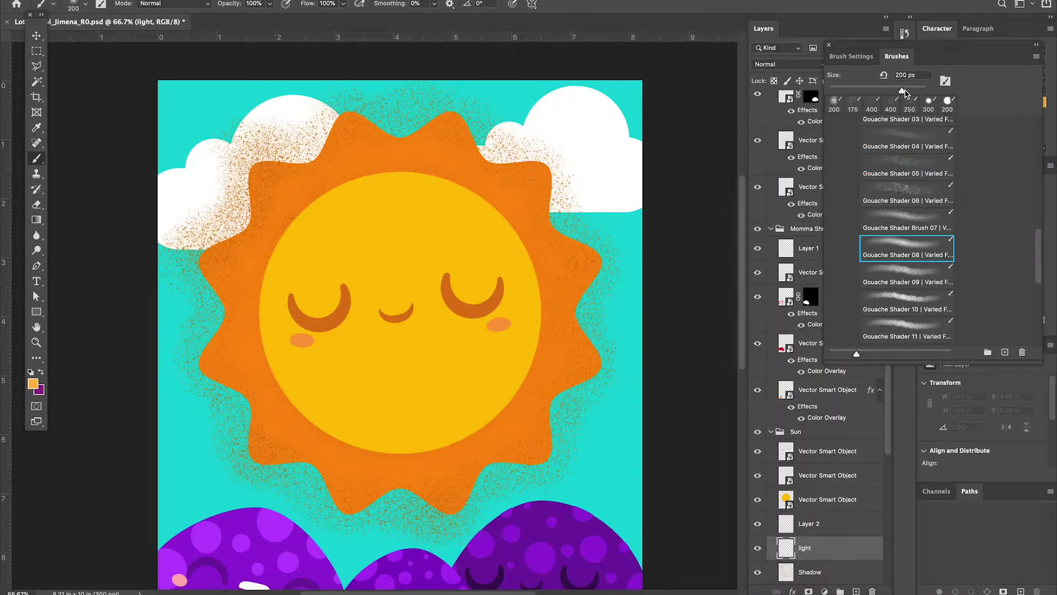
pyautogui.scroll(3, 935, 256)
pyautogui.click(925, 292)
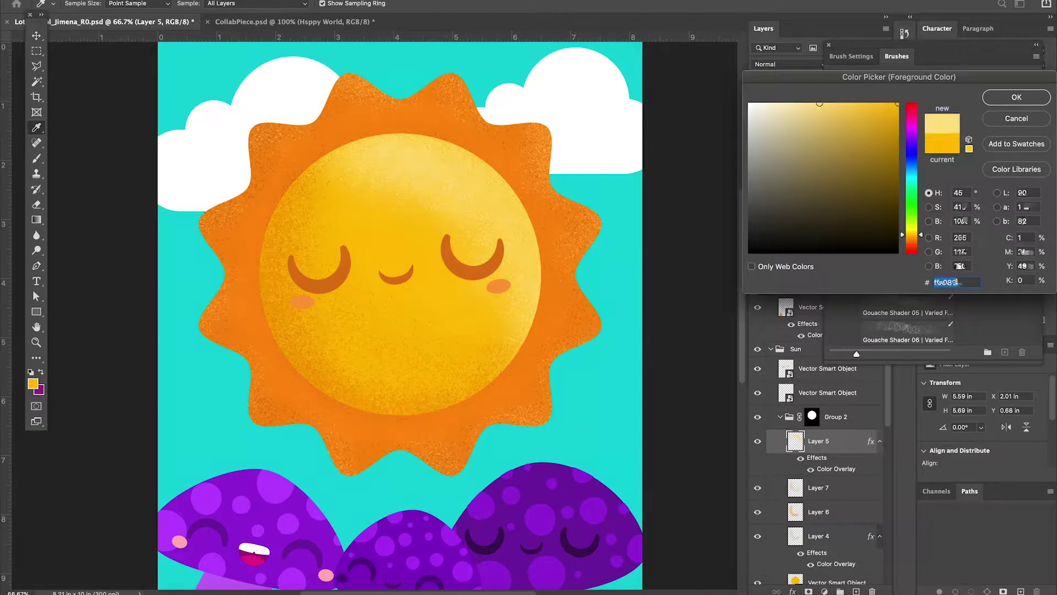
# - Set a pale yellow foreground colour and draw elliptical highlight shapes on the sun's face
pyautogui.press('Return')
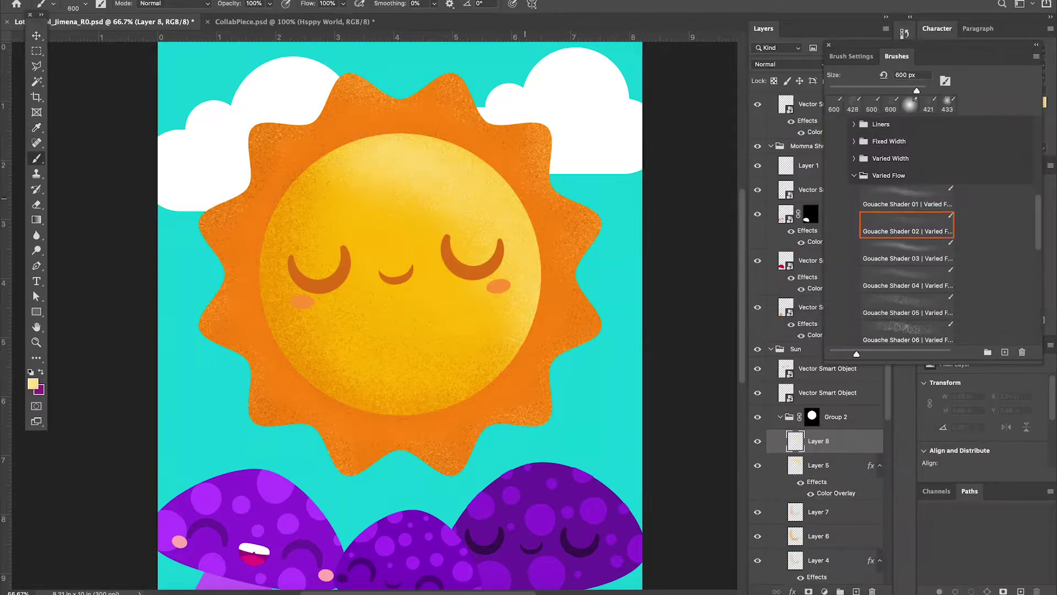
pyautogui.click(37, 312)
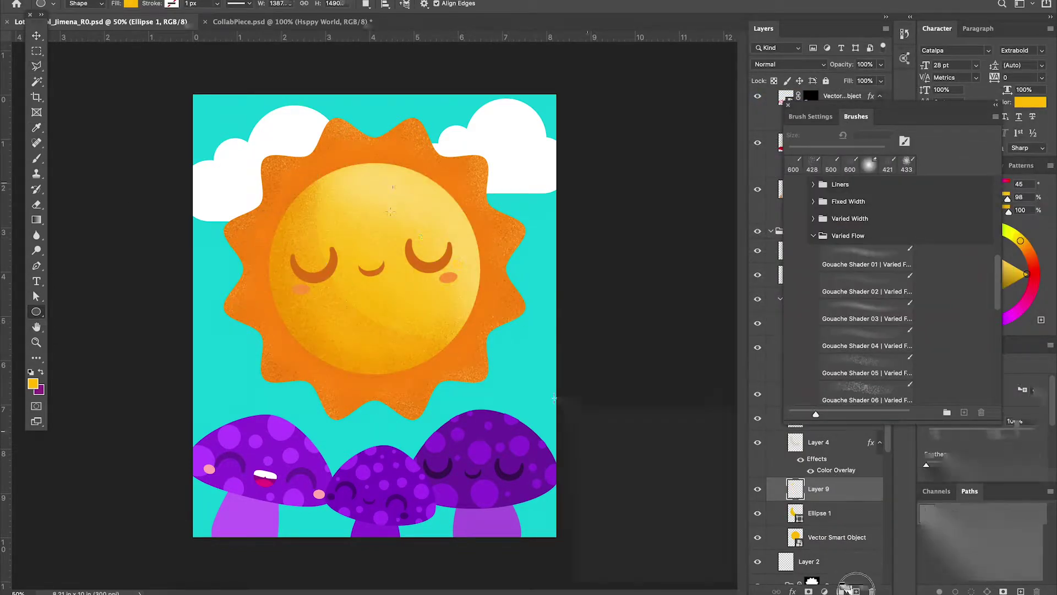
pyautogui.moveTo(402, 202)
pyautogui.mouseDown()
pyautogui.moveTo(446, 248)
pyautogui.moveTo(426, 215)
pyautogui.mouseUp()
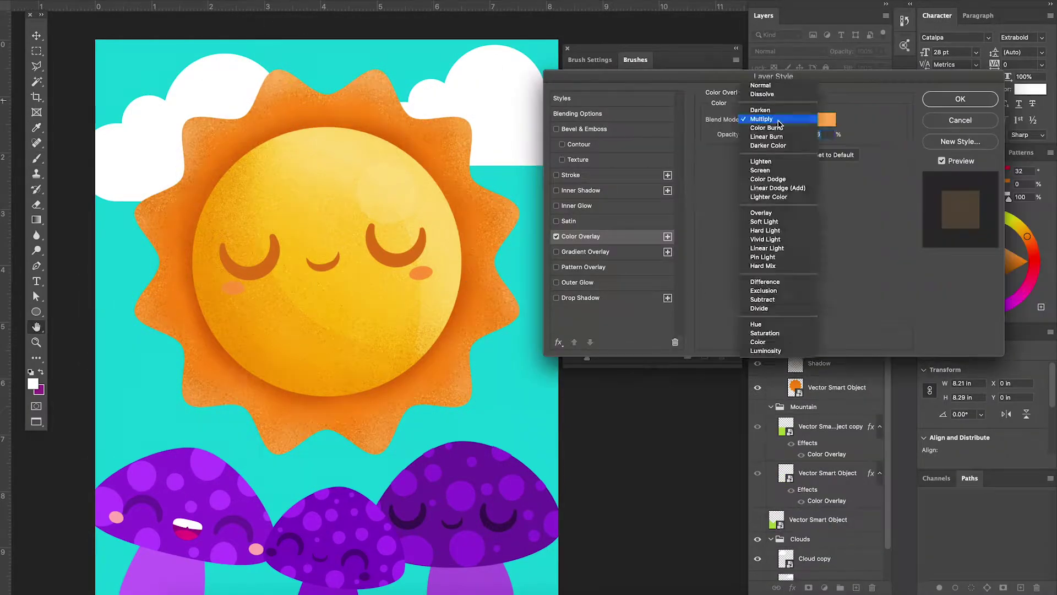
# - Set the blend mode of the light layer's Color Overlay effect to Overlay
pyautogui.click(779, 120)
pyautogui.click(777, 119)
pyautogui.click(761, 212)
pyautogui.click(959, 100)
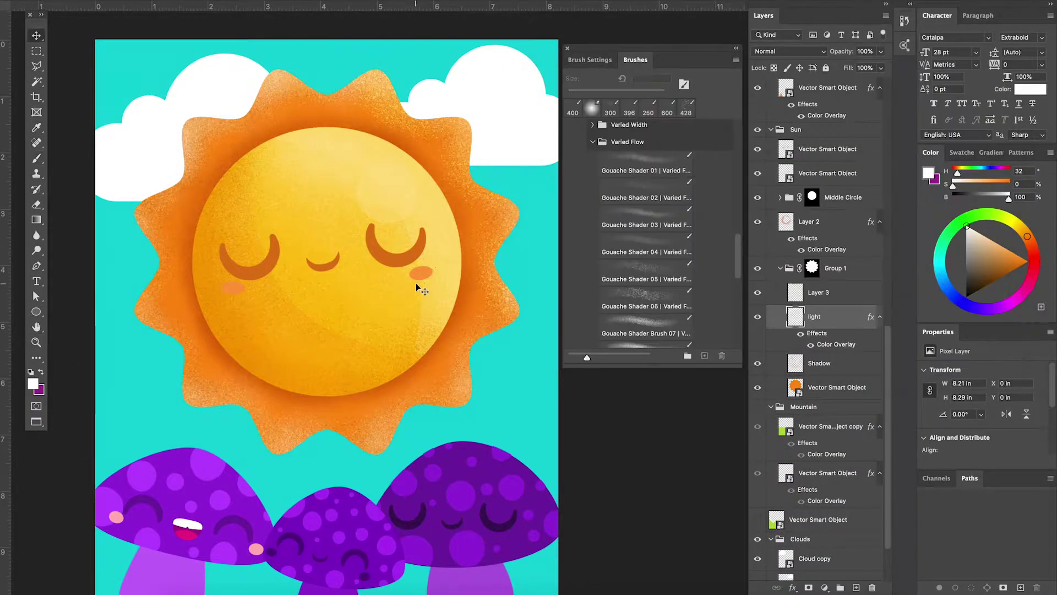
pyautogui.press('b')
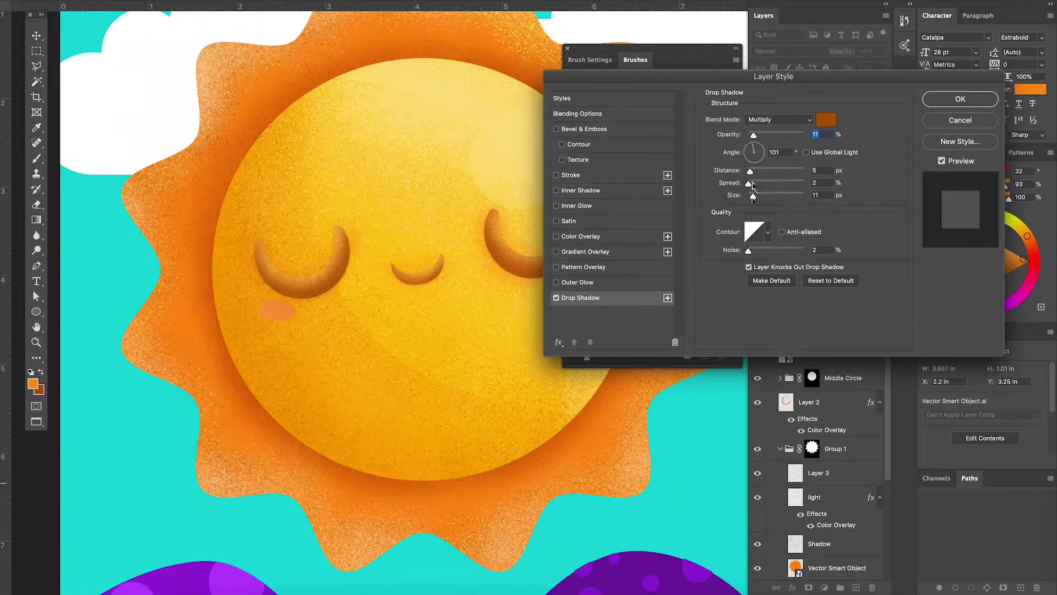
# - Increase the opacity and size of the drop shadow on the sun's eyes and mouth and pick a new shadow colour
pyautogui.hotkey('shift', 'Up')
pyautogui.hotkey('shift', 'Up')
pyautogui.hotkey('shift', 'Up')
pyautogui.moveTo(753, 197); pyautogui.dragTo(763, 200)
pyautogui.click(825, 120)
pyautogui.click(885, 123)
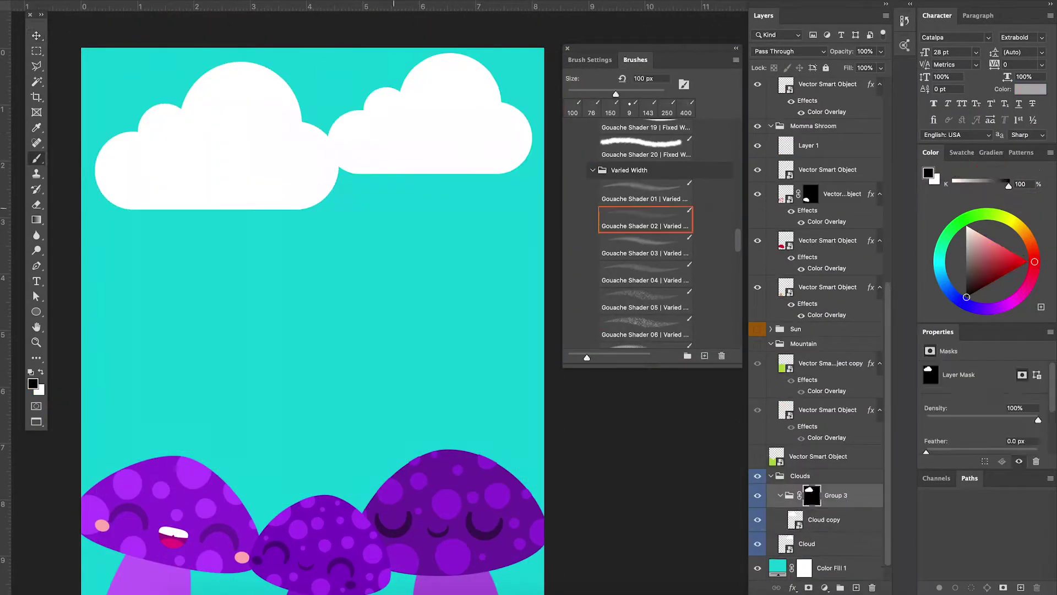
# - Shade the white clouds with a speckled gouache texture and move the left cloud lower in the sky
pyautogui.rightClick(318, 191)
pyautogui.press('Escape')
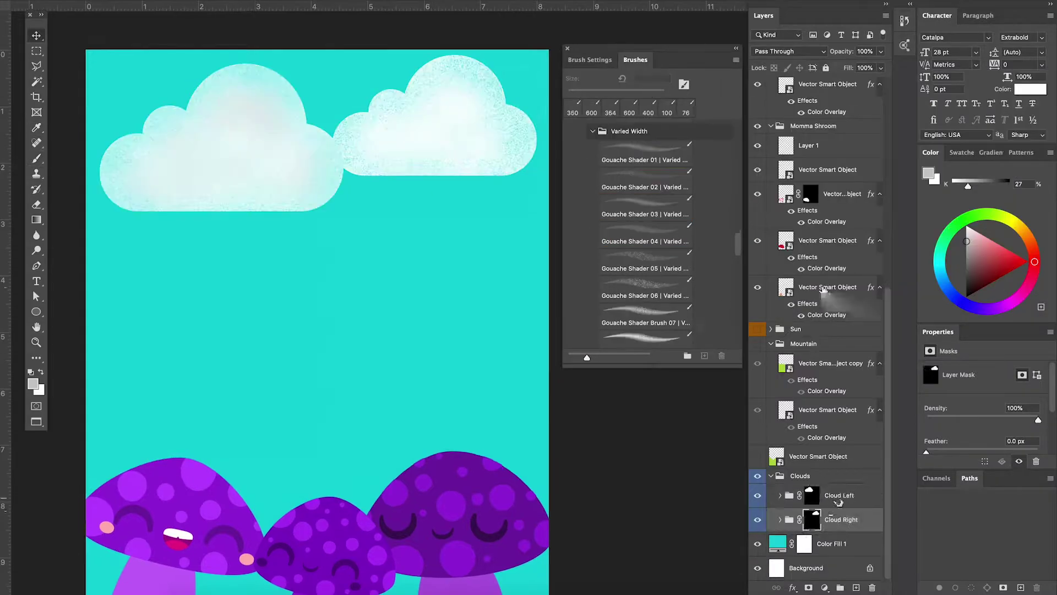
pyautogui.moveTo(189, 127)
pyautogui.mouseDown()
pyautogui.moveTo(314, 271)
pyautogui.moveTo(339, 264)
pyautogui.mouseUp()
pyautogui.moveTo(817, 505); pyautogui.dragTo(815, 532)
# - Set a darker teal brush colour (H 182, S 97, B 73) and shade behind the left cloud with a gouache shader brush
pyautogui.press('b')
pyautogui.click(644, 177)
pyautogui.click(644, 264)
pyautogui.rightClick(394, 261)
pyautogui.click(928, 174)
pyautogui.click(1019, 100)
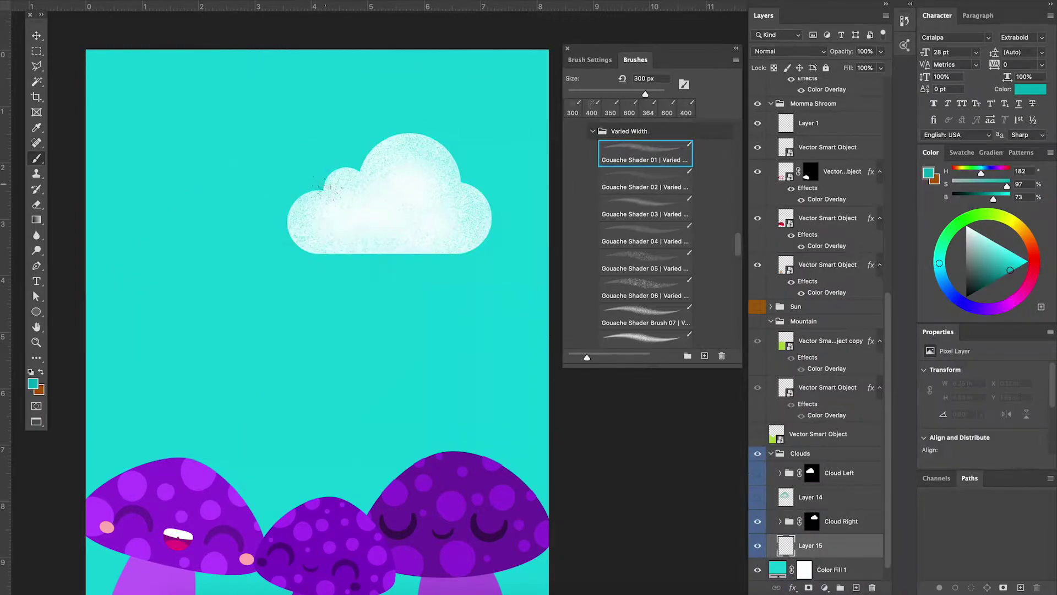
# - Paint a teal gouache shadow around the right cloud on a layer beneath it, using Gouache Shader 03 at 380 px
pyautogui.rightClick(358, 147)
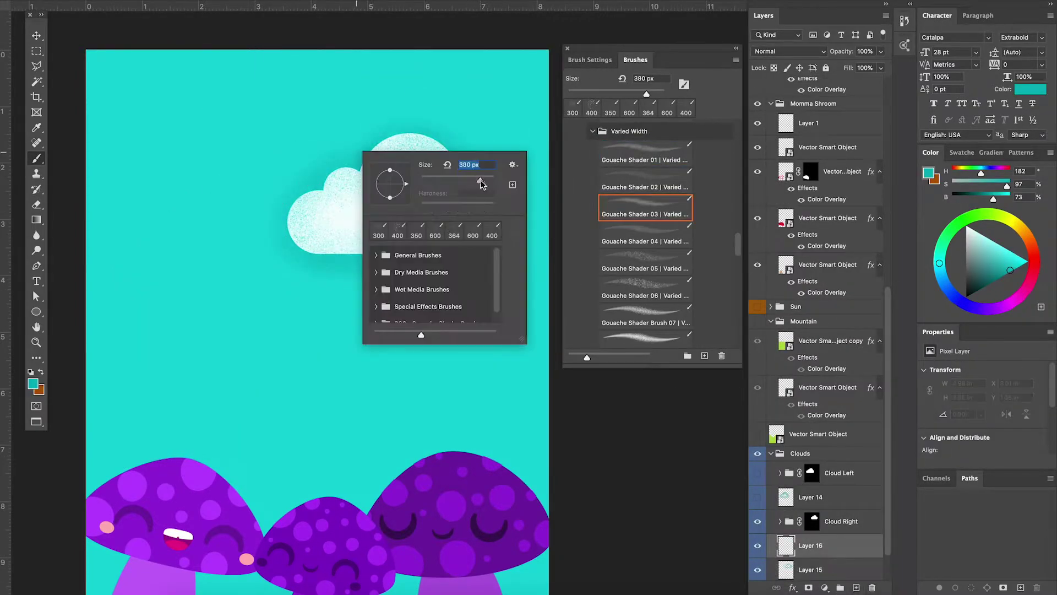
pyautogui.rightClick(413, 135)
pyautogui.doubleClick(484, 264)
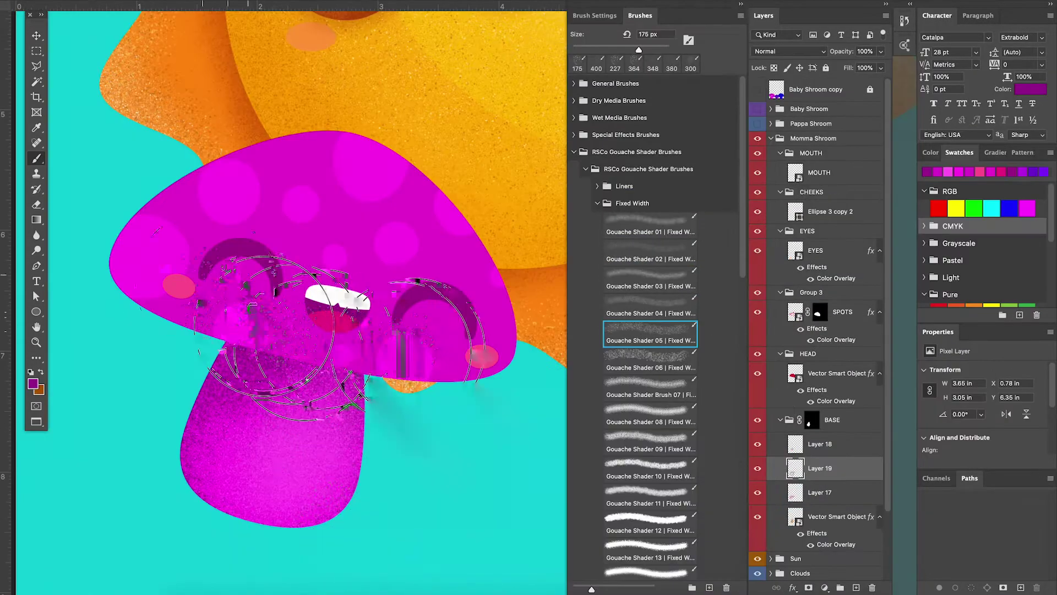
# - Shade the magenta mushroom's cap with dark purple on a layer inside the masked HEAD group, using Gouache Shader 02 at 400 px
pyautogui.click(771, 422)
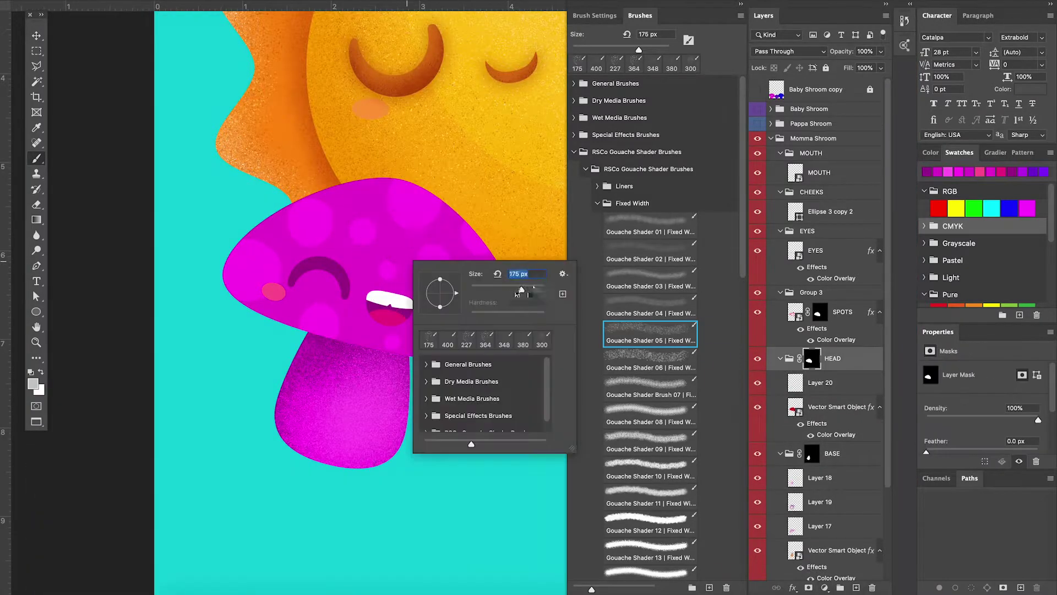
pyautogui.moveTo(297, 165); pyautogui.dragTo(267, 210)
pyautogui.click(804, 393)
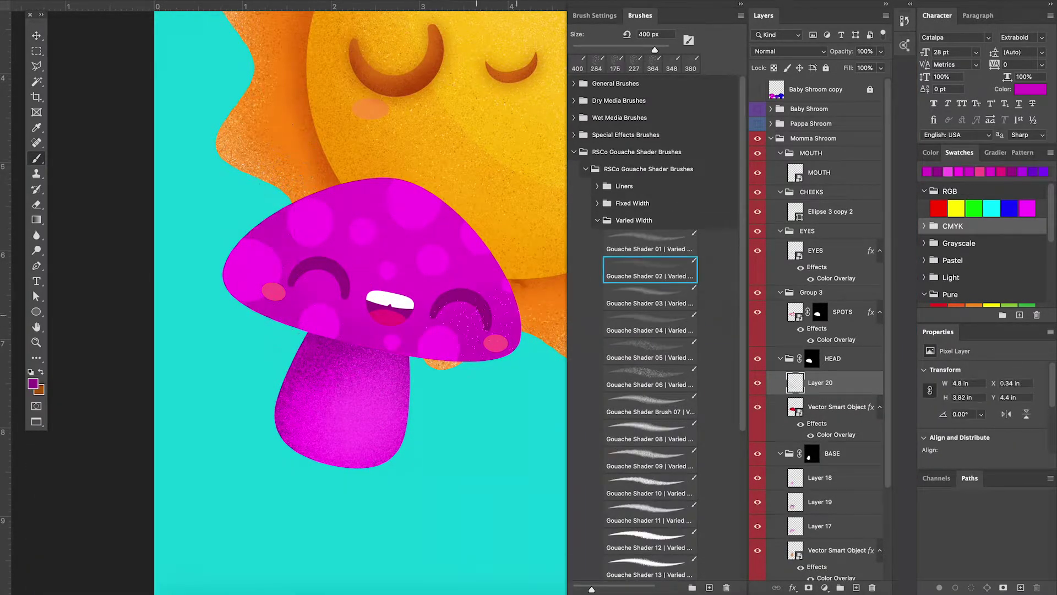
# - Add more gouache shading and bright pink highlights to the magenta mushroom's cap on new layers
pyautogui.hotkey('ctrl', 'shift', 'alt', 'n')
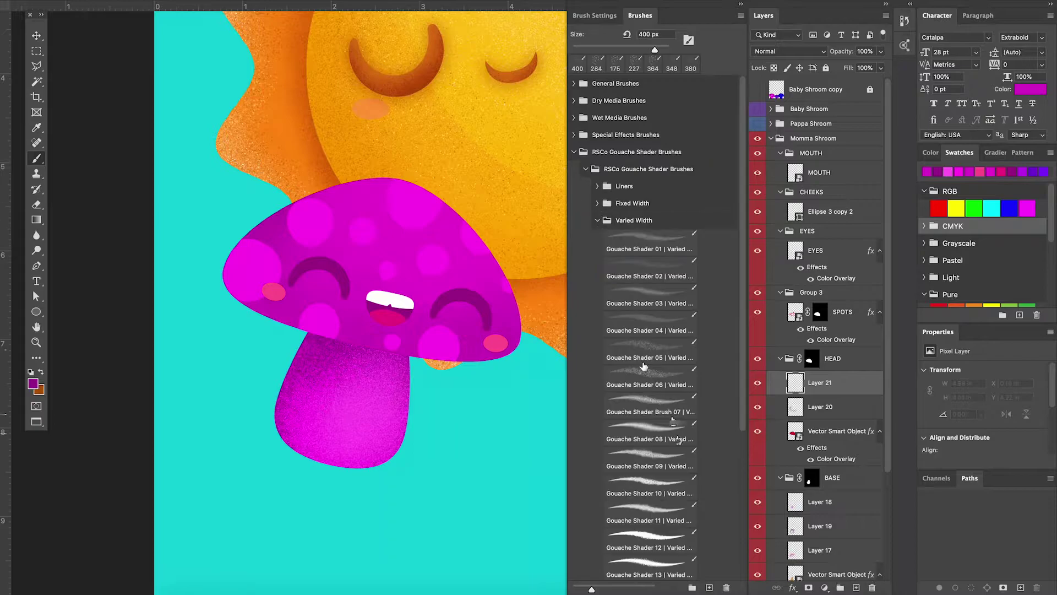
pyautogui.rightClick(399, 283)
pyautogui.press('Escape')
pyautogui.keyDown('alt'); pyautogui.click(372, 339); pyautogui.keyUp('alt')
pyautogui.hotkey('ctrl', 'shift', 'alt', 'n')
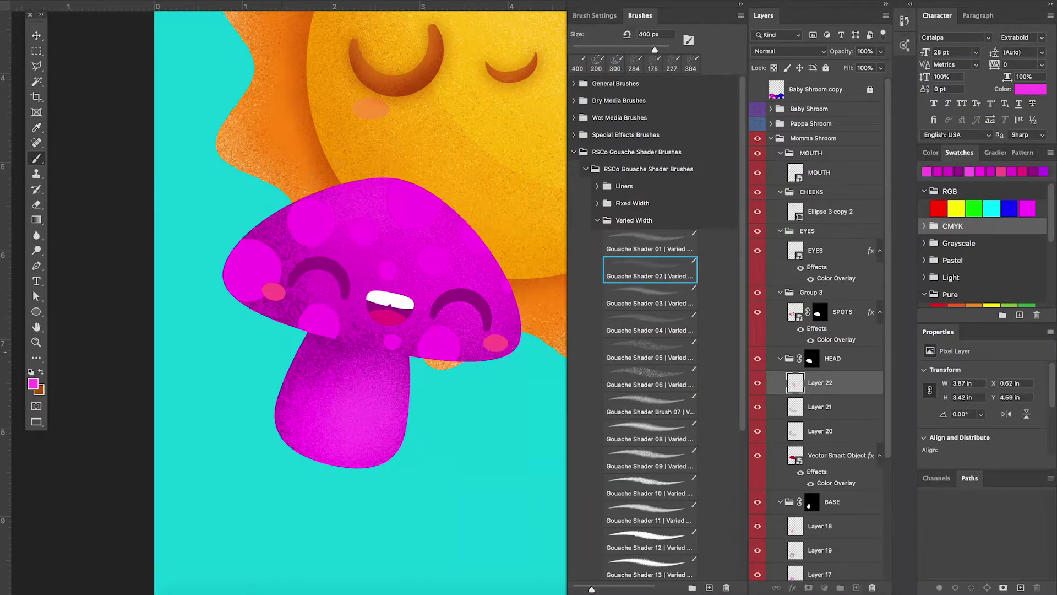
# - Group and mask the magenta mushroom's spots within the Spots group and add a layer for shading them with Gouache Shader 04
pyautogui.hotkey('ctrl', '+')
pyautogui.moveTo(820, 321); pyautogui.dragTo(750, 297)
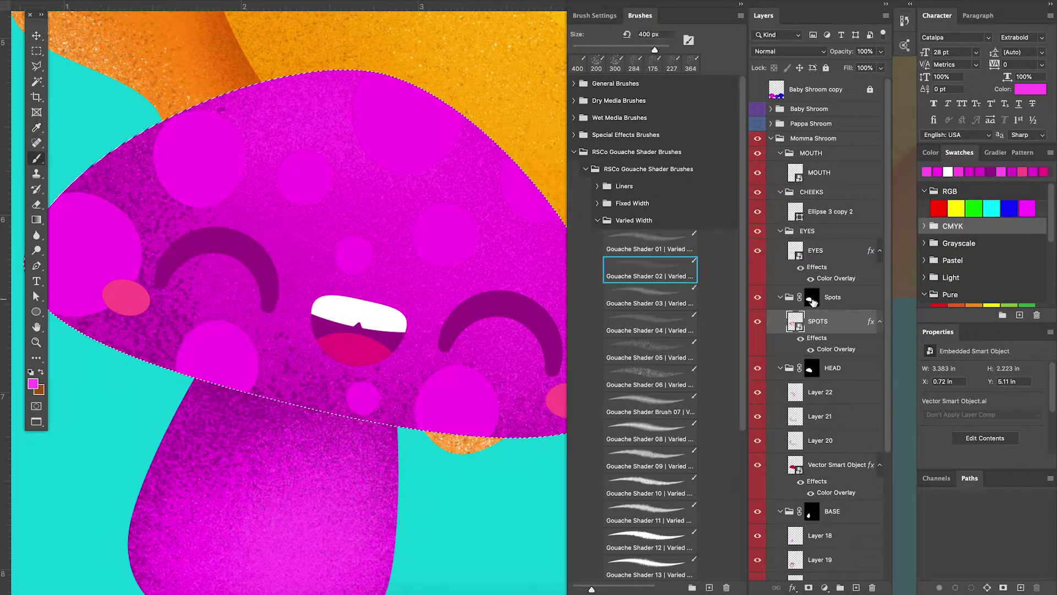
pyautogui.hotkey('ctrl', 'g')
pyautogui.press('.')
pyautogui.press('.')
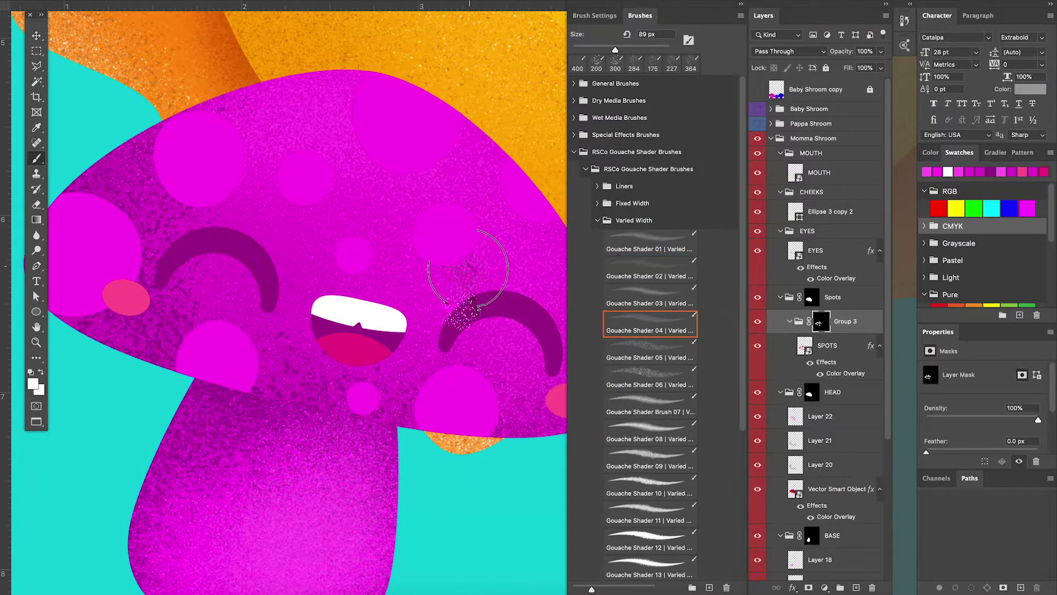
pyautogui.hotkey('ctrl', 'shift', 'alt', 'n')
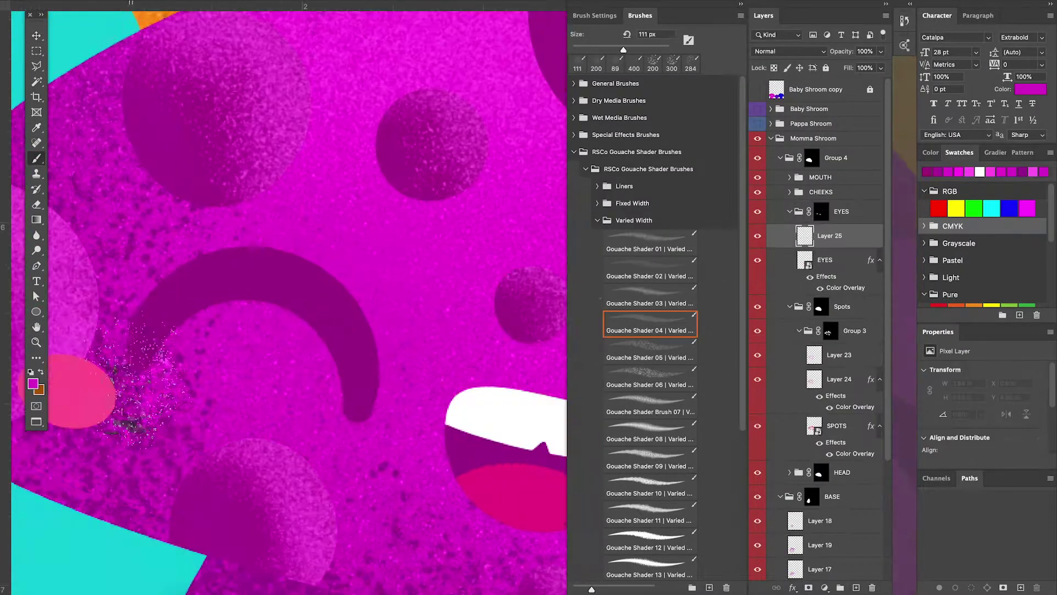
# - Sample a dark purple and shade the magenta mushroom's closed eyes with Gouache Shader 04
pyautogui.keyDown('alt'); pyautogui.click(284, 384); pyautogui.keyUp('alt')
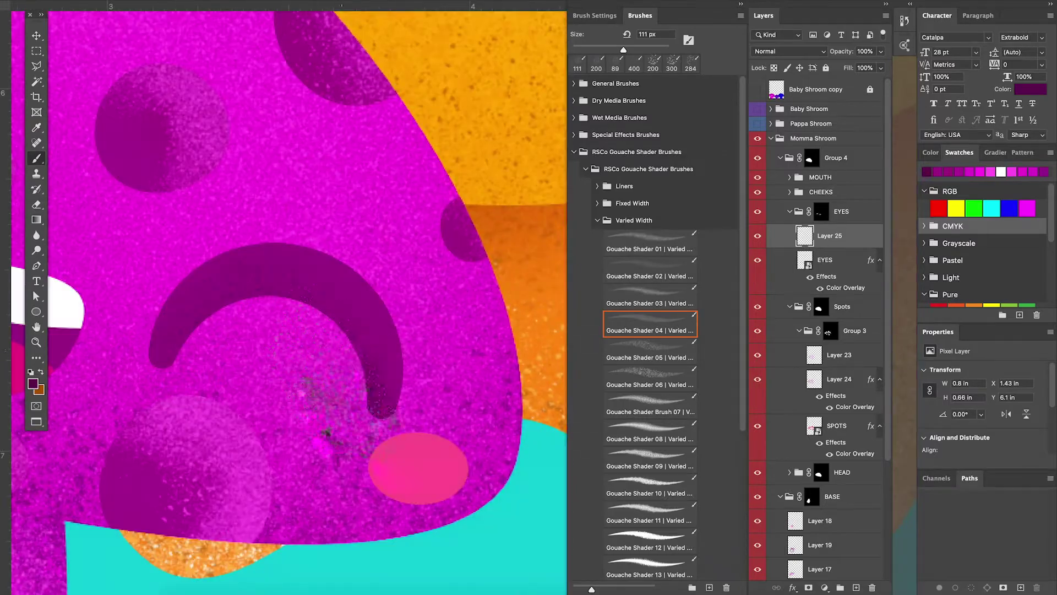
pyautogui.rightClick(245, 353)
pyautogui.press('Escape')
pyautogui.rightClick(344, 413)
pyautogui.press('Escape')
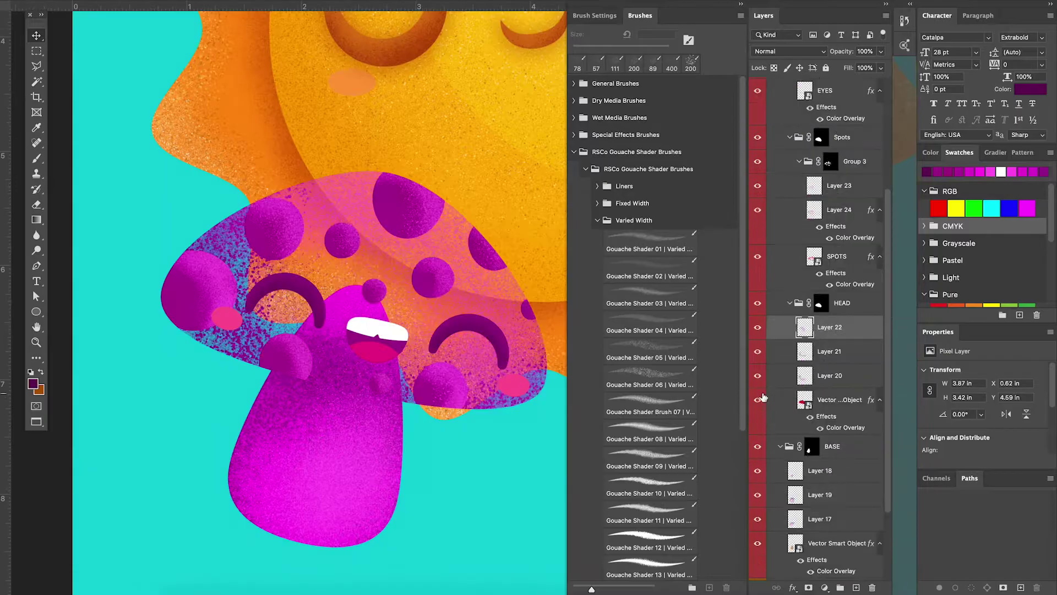
# - Name the blue mushroom's stem group Base Shroom, then group its cap layer and name that group Heaad Shroom
pyautogui.doubleClick(814, 327)
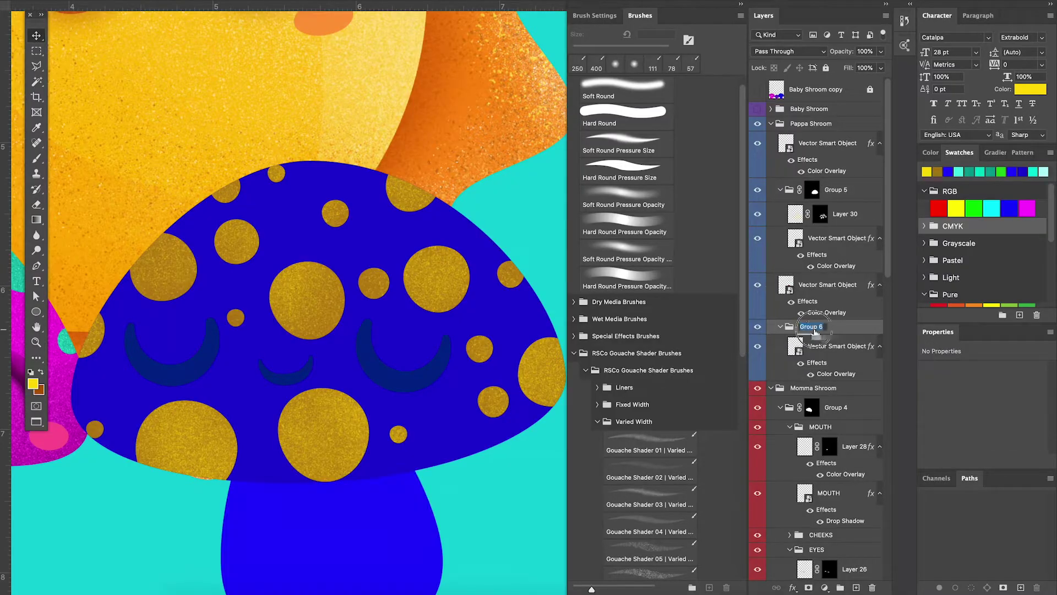
pyautogui.hotkey('ctrl', 'g')
pyautogui.doubleClick(804, 279)
pyautogui.write('Heaad Shroom')
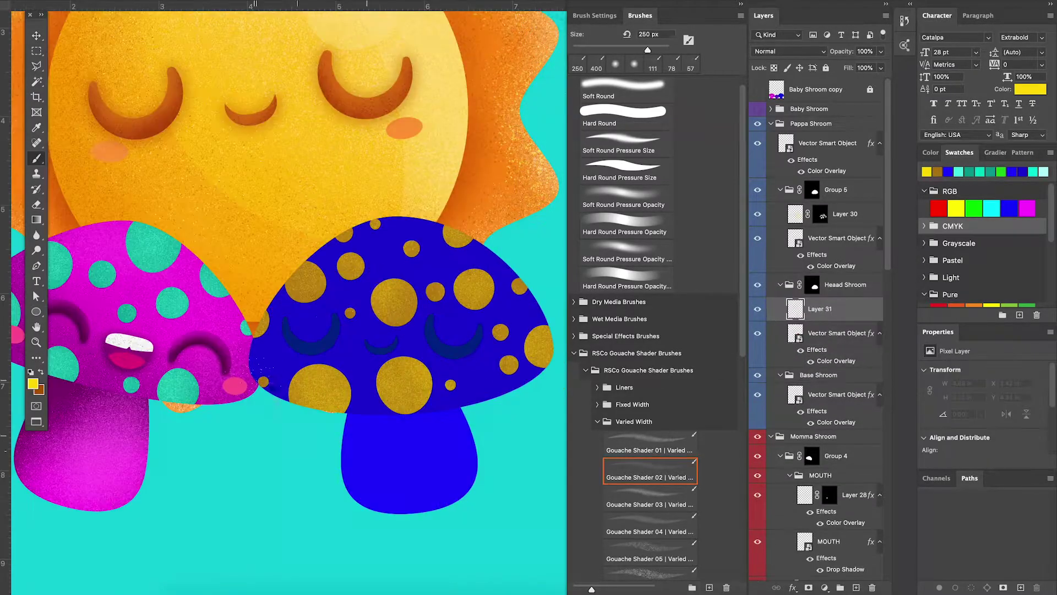
# - Set a bright blue foreground colour for the blue mushroom's cap and adjust the blend mode of its shading layer
pyautogui.click(32, 383)
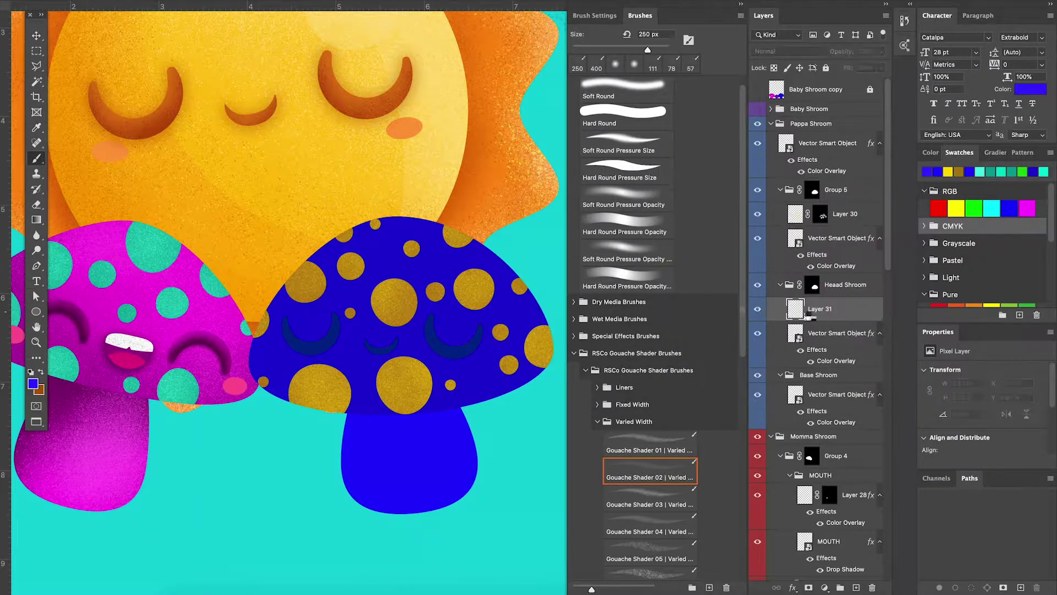
pyautogui.click(787, 51)
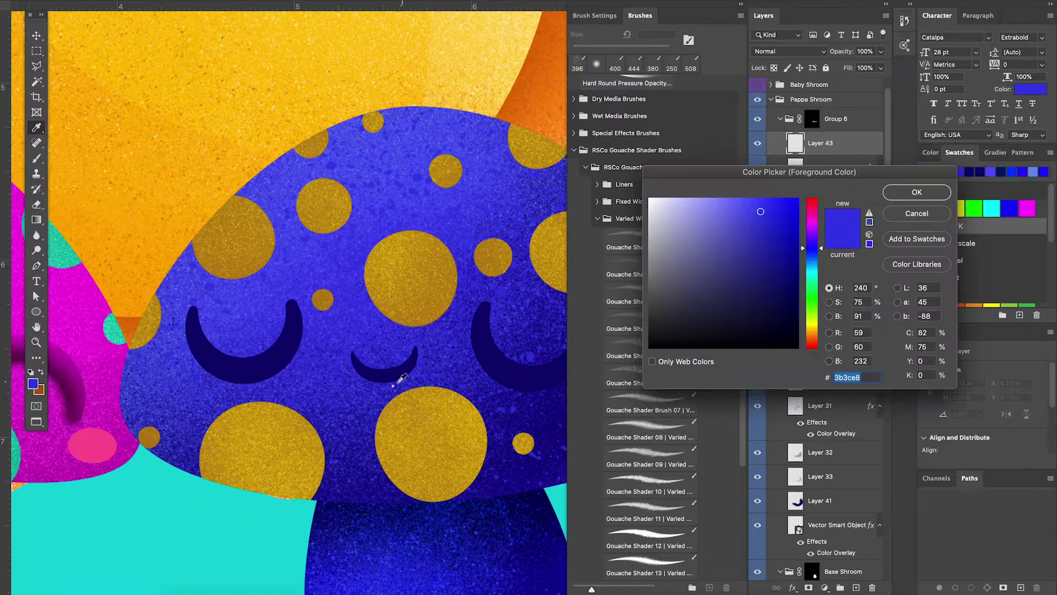
# - Shade the blue mushroom's closed eyes and mouth with dark navy, using Gouache Shader 03 at 250 px
pyautogui.moveTo(151, 380); pyautogui.dragTo(327, 408)
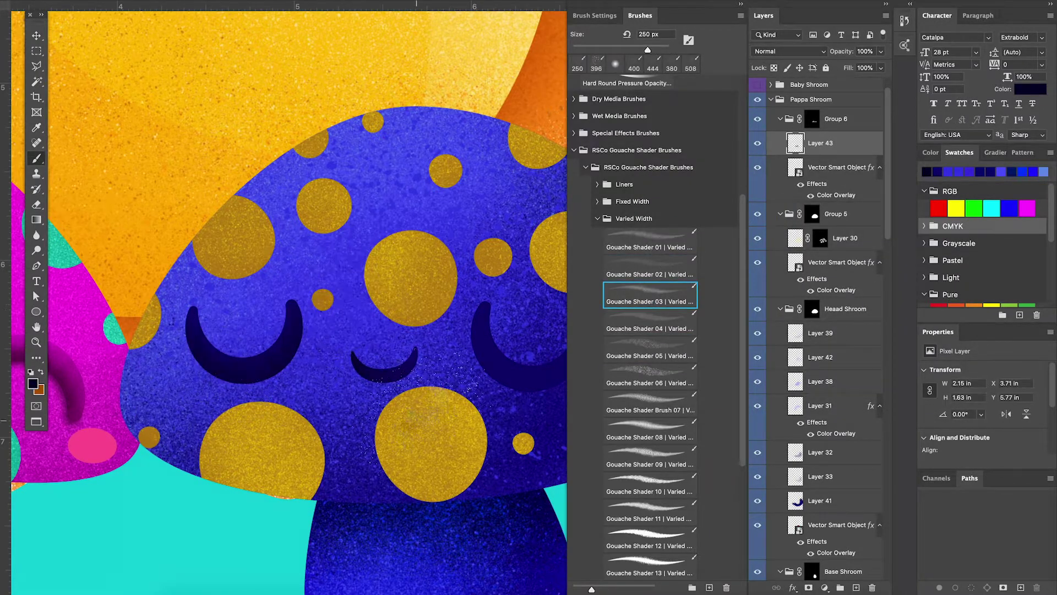
pyautogui.moveTo(331, 331); pyautogui.dragTo(137, 281)
pyautogui.moveTo(385, 309); pyautogui.dragTo(314, 408)
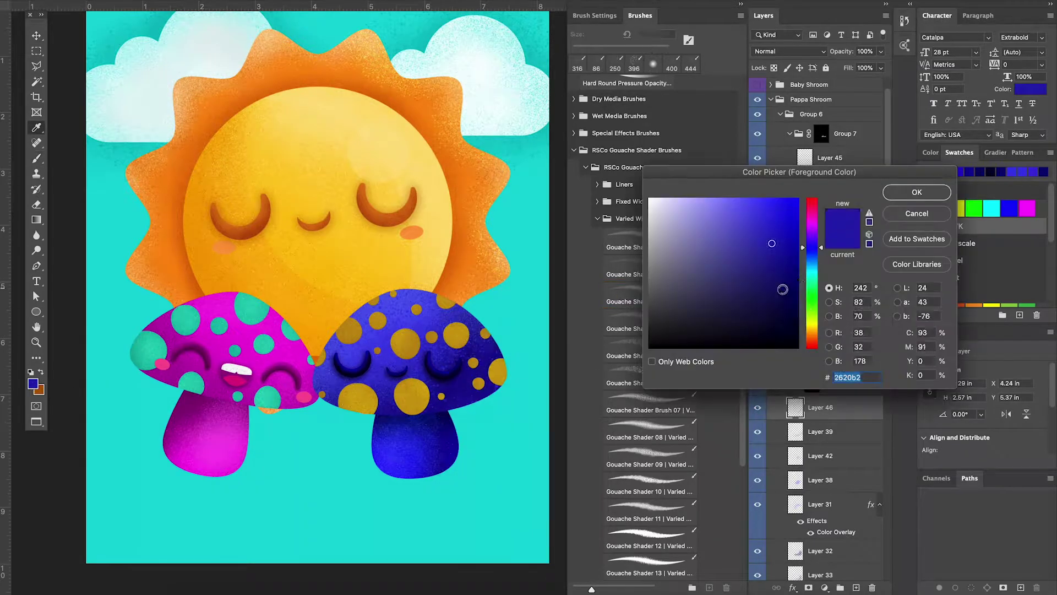
# - Paint dark blue shading across the lower part of the blue mushroom's cap and set that layer's blend mode to Color Burn
pyautogui.moveTo(386, 385); pyautogui.dragTo(474, 358)
pyautogui.click(789, 51)
pyautogui.press('Escape')
pyautogui.scroll(-3, 815, 276)
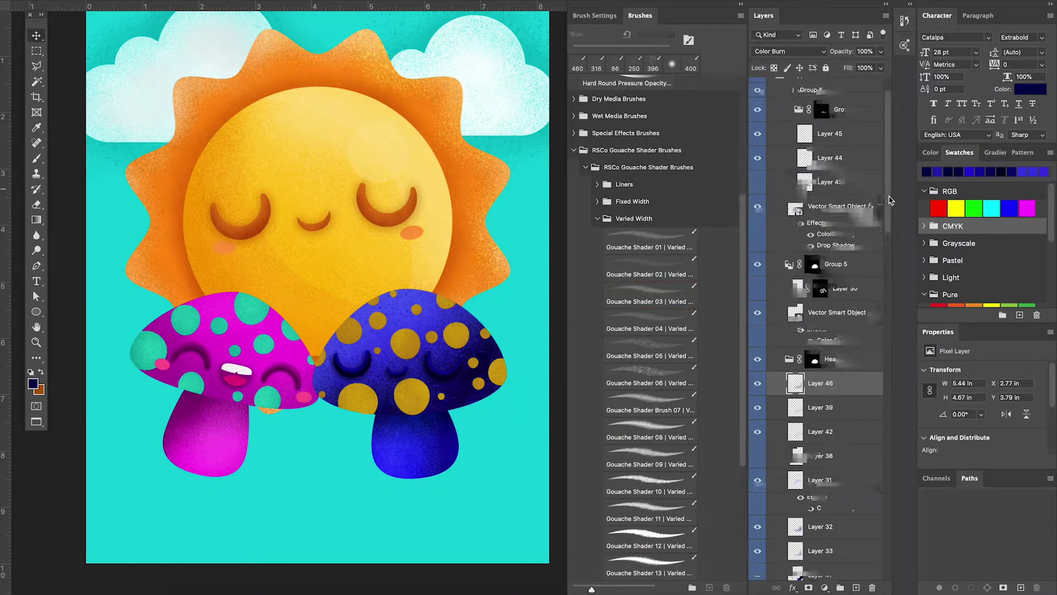
pyautogui.click(810, 216)
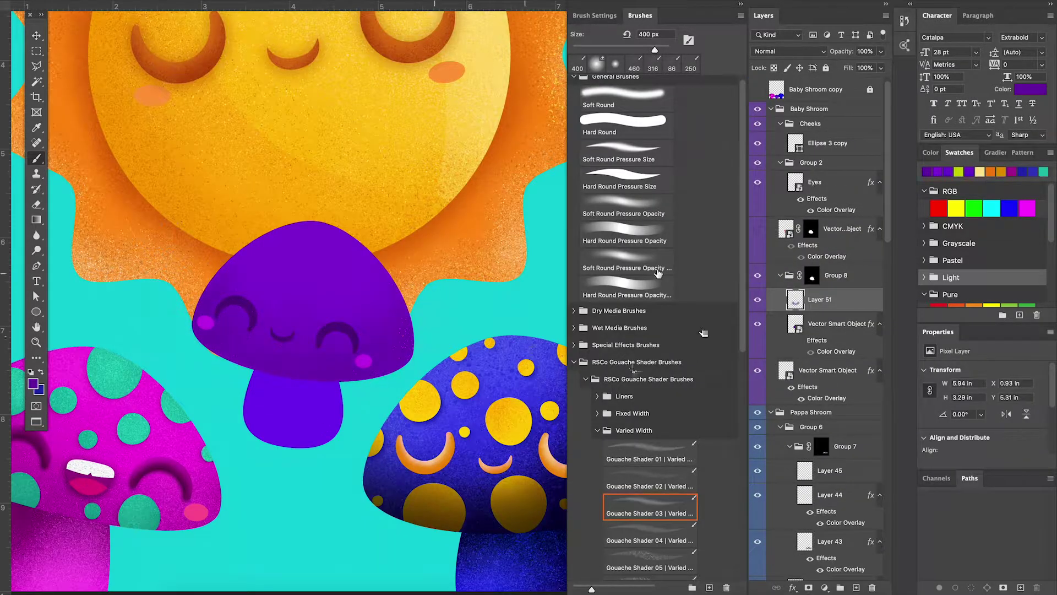
# - Shade the purple baby mushroom's cap with speckled dark purple gouache texture inside its masked group
pyautogui.scroll(-5, 704, 332)
pyautogui.rightClick(209, 308)
pyautogui.press('Escape')
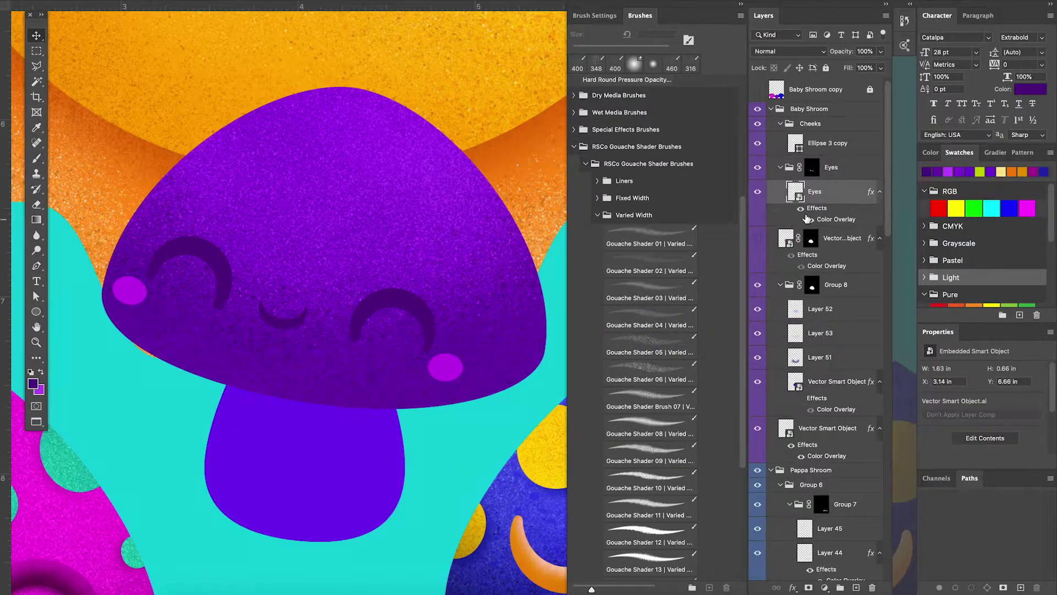
# - Adjust the Color Overlay of the baby mushroom's eyes and bring up the brush options for shading them
pyautogui.scroll(2, 191, 341)
pyautogui.press('Return')
pyautogui.press('b')
pyautogui.rightClick(233, 277)
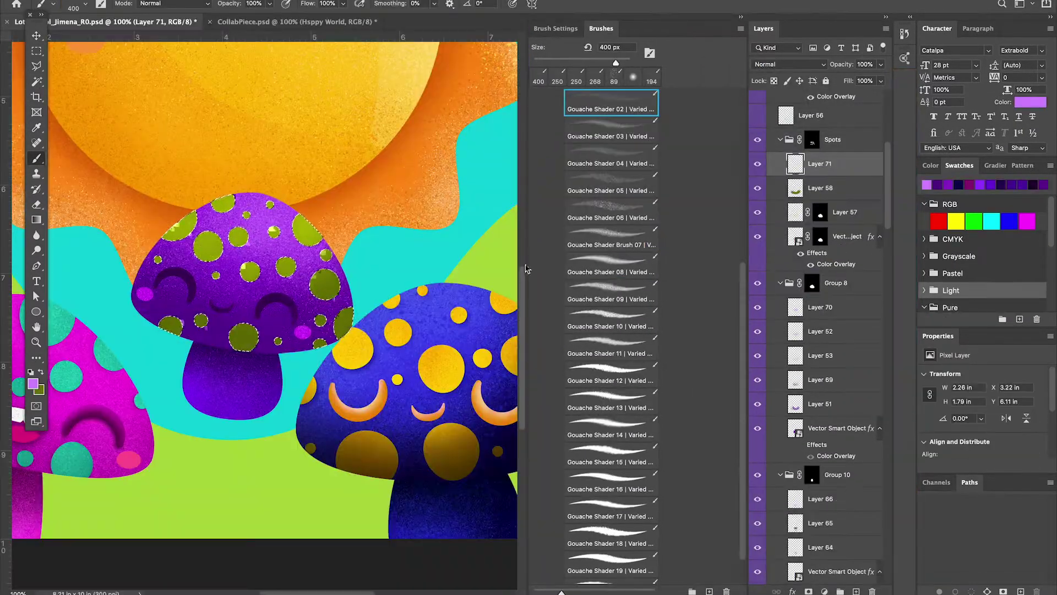
# - Add light yellow highlights to the baby mushroom's green spots with Gouache Shader 02 at 159 px
pyautogui.hotkey('ctrl', '+')
pyautogui.hotkey('ctrl', '+')
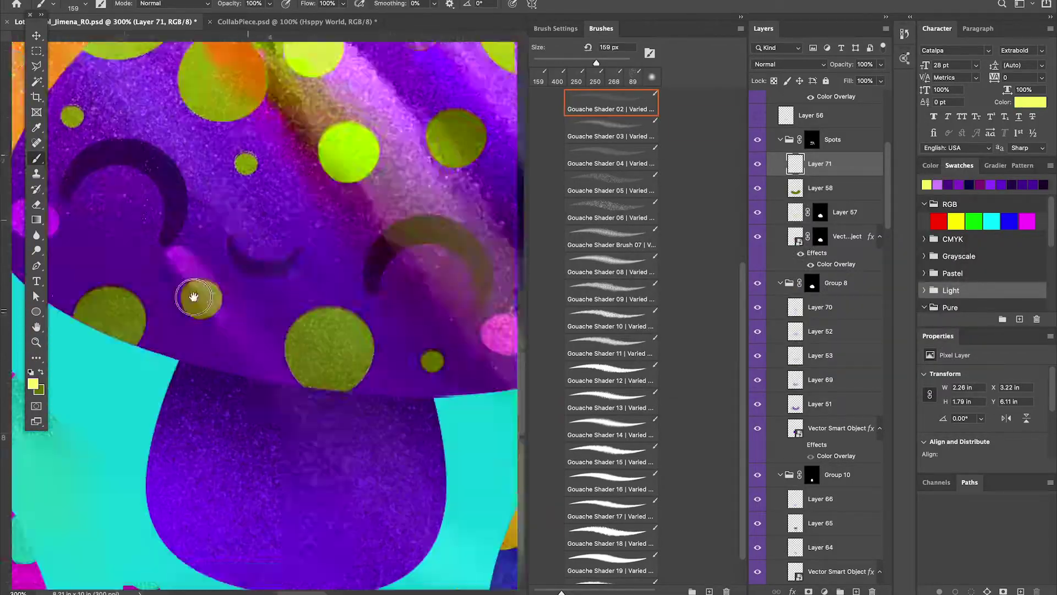
pyautogui.click(813, 143)
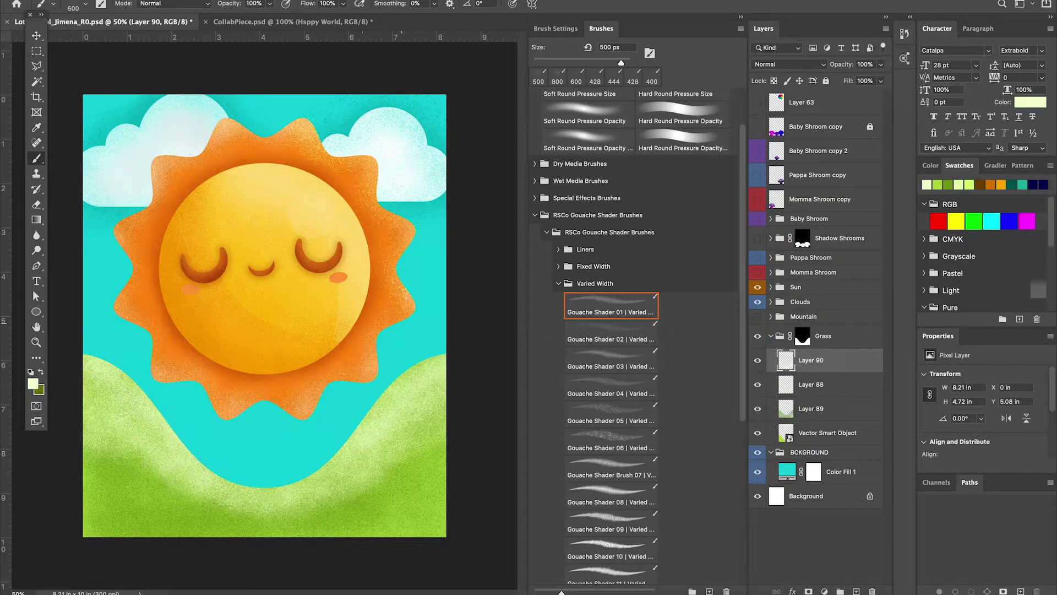
# - Set the blend mode of the pale highlight layer on the grass to Screen
pyautogui.click(788, 64)
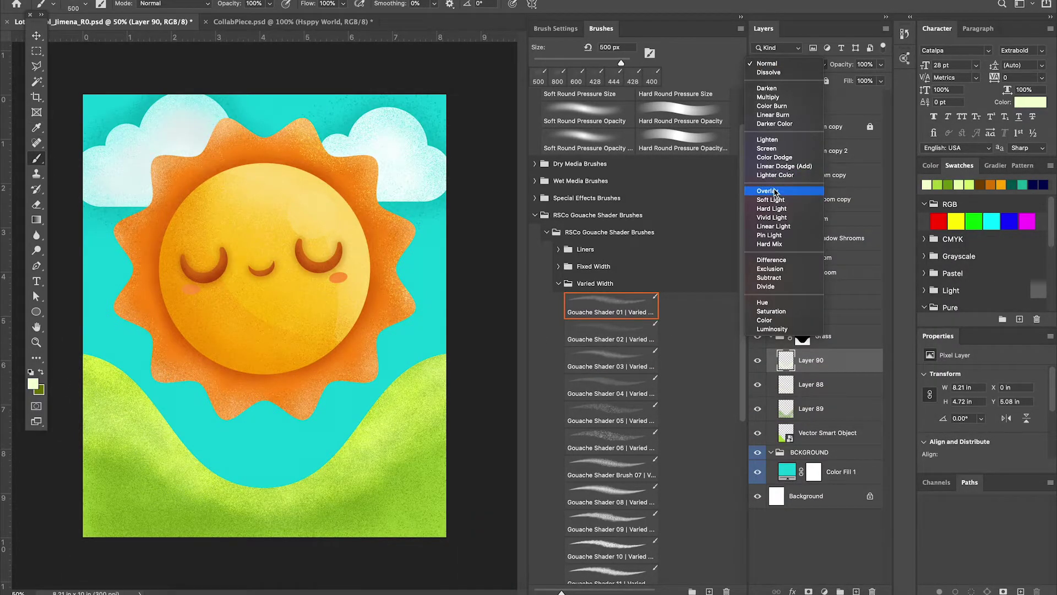
pyautogui.click(767, 148)
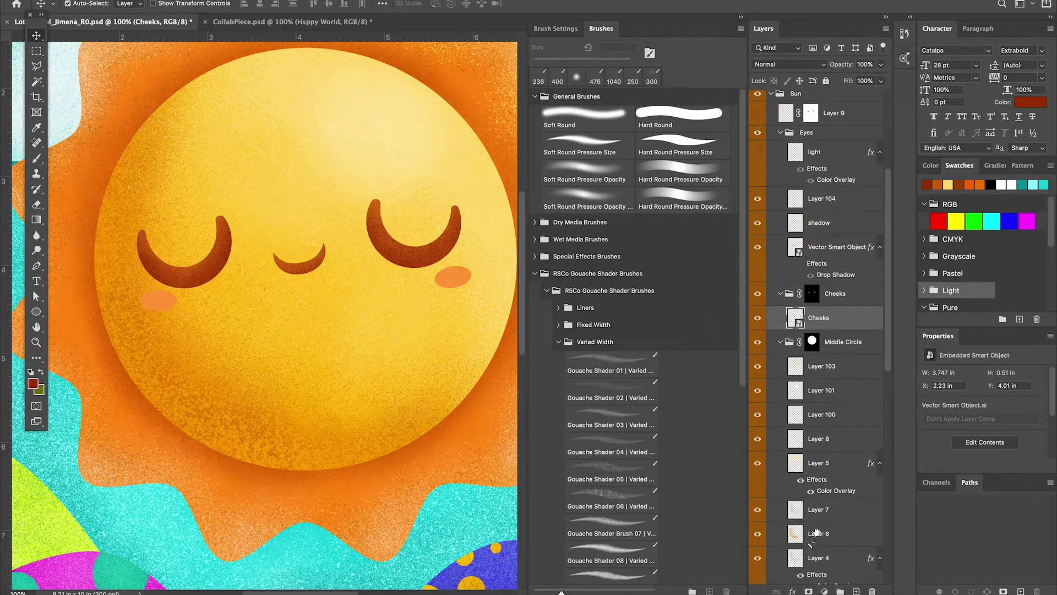
# - Recolour the sun's cheeks red-orange and give its eyes and mouth a saturated orange Color Overlay
pyautogui.click(963, 240)
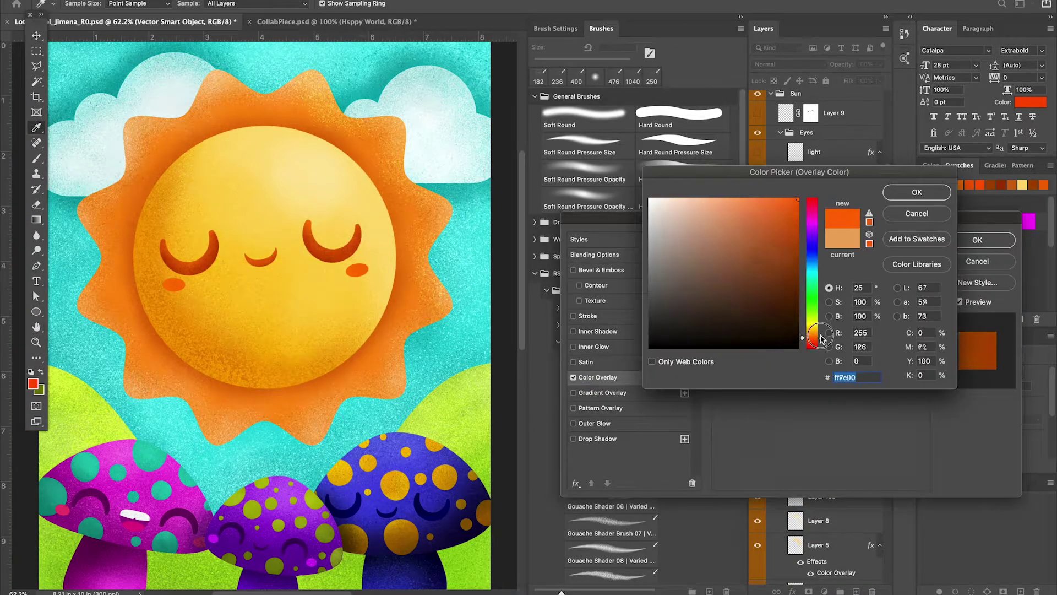
pyautogui.moveTo(821, 339); pyautogui.dragTo(823, 334)
pyautogui.click(829, 302)
pyautogui.click(829, 347)
pyautogui.click(829, 287)
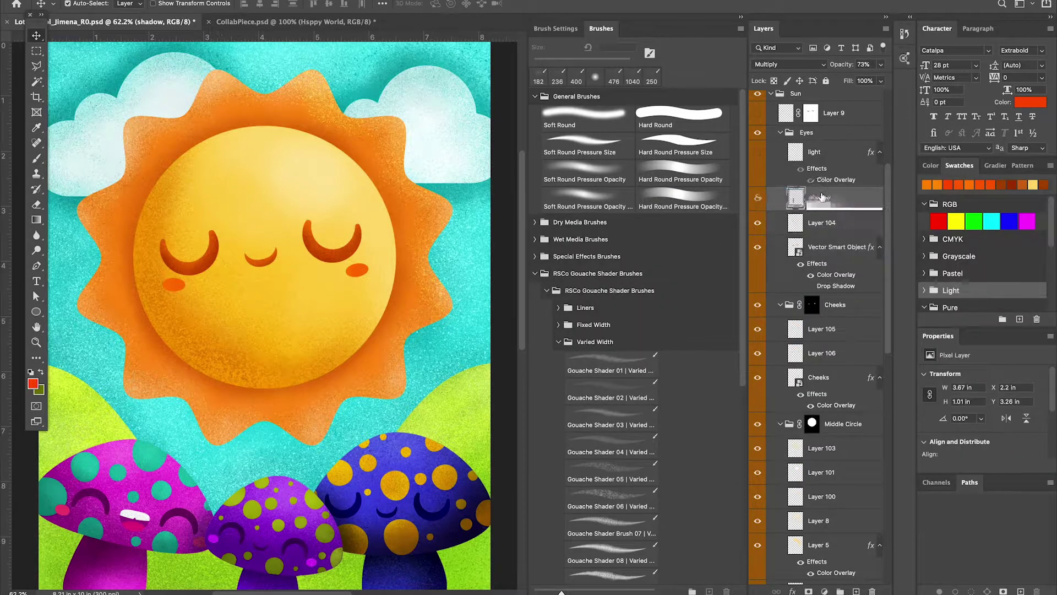
pyautogui.moveTo(821, 197); pyautogui.dragTo(814, 197)
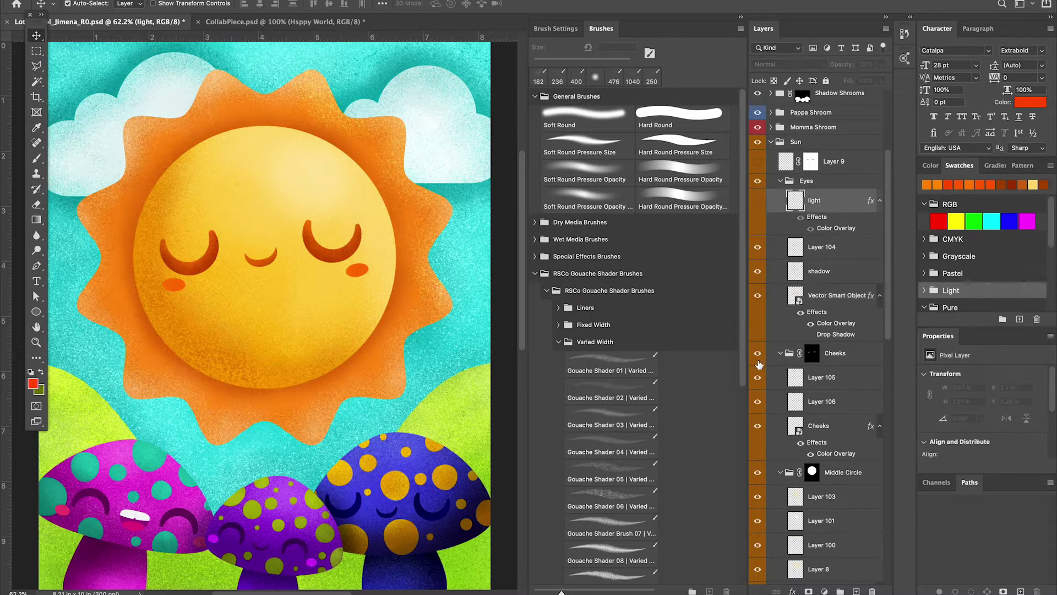
# - Paint a gouache glow behind the sun's rays with Gouache Shader 01 at 348 px and give it an orange Color Overlay in Overlay mode
pyautogui.scroll(-10, 799, 385)
pyautogui.click(831, 453)
pyautogui.rightClick(322, 125)
pyautogui.moveTo(353, 110); pyautogui.dragTo(394, 188)
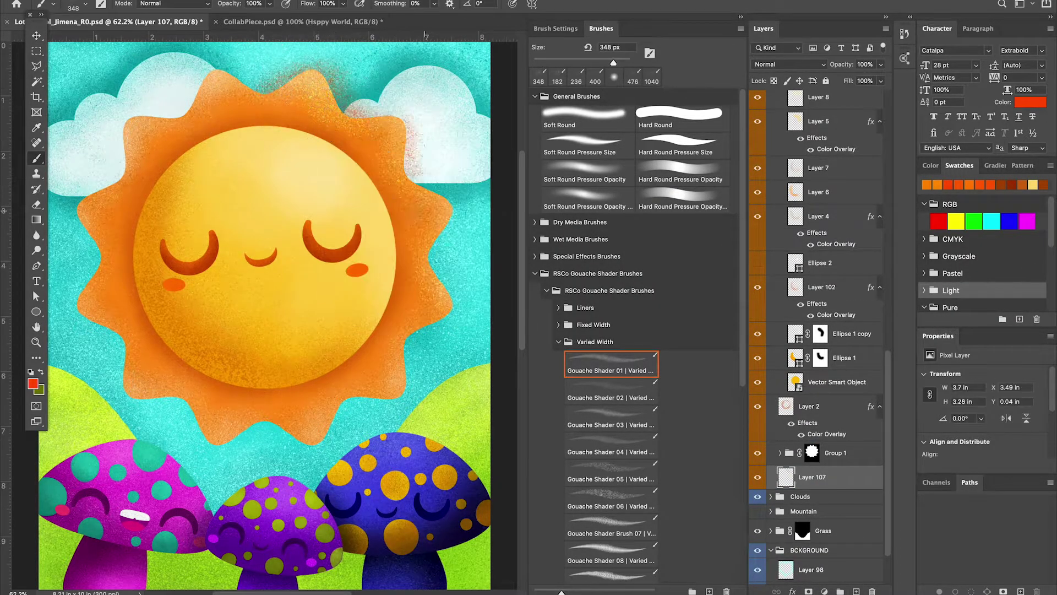
pyautogui.doubleClick(848, 476)
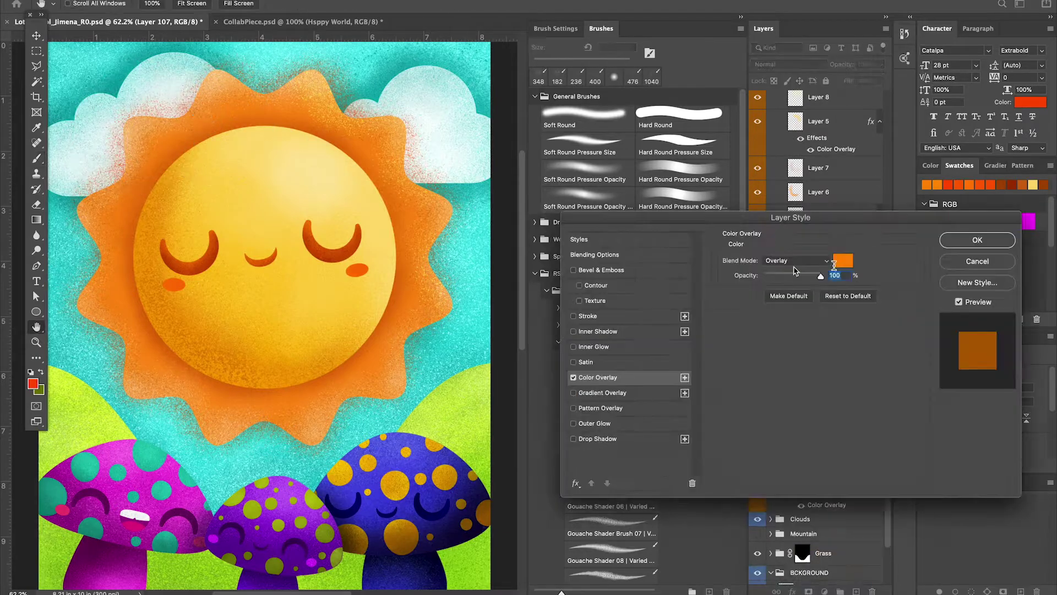
pyautogui.click(975, 238)
# - Paint dark orange gouache shading around the sun's rays on a new layer, using Gouache Shader 02 at 284 px
pyautogui.hotkey('ctrl', 'shift', 'alt', 'n')
pyautogui.press('.')
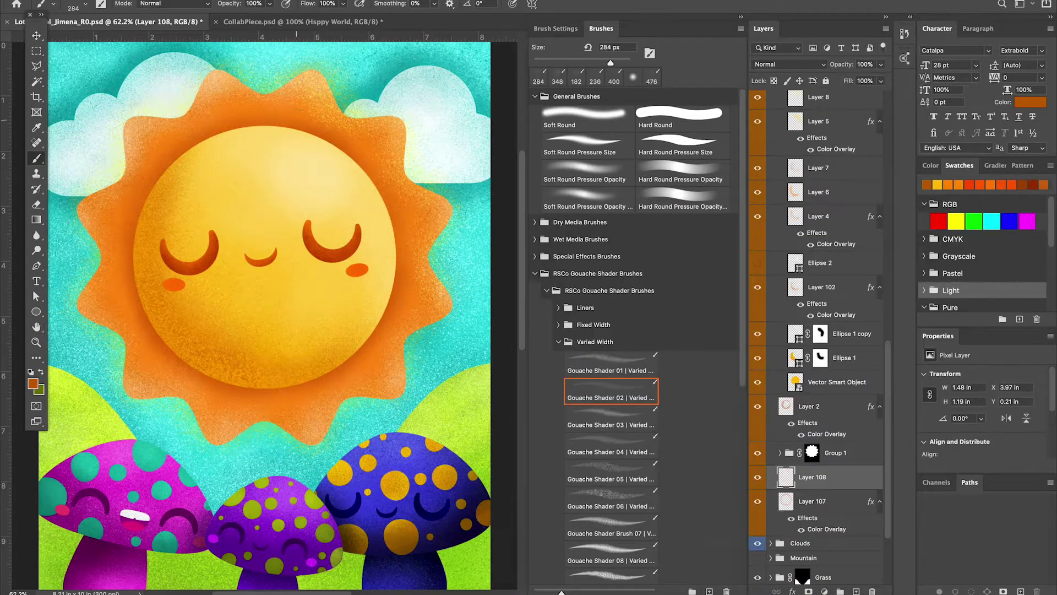
pyautogui.scroll(5, 264, 308)
pyautogui.moveTo(165, 331)
pyautogui.mouseDown()
pyautogui.moveTo(327, 249)
pyautogui.moveTo(276, 239)
pyautogui.moveTo(194, 253)
pyautogui.mouseUp()
pyautogui.hotkey('ctrl', '0')
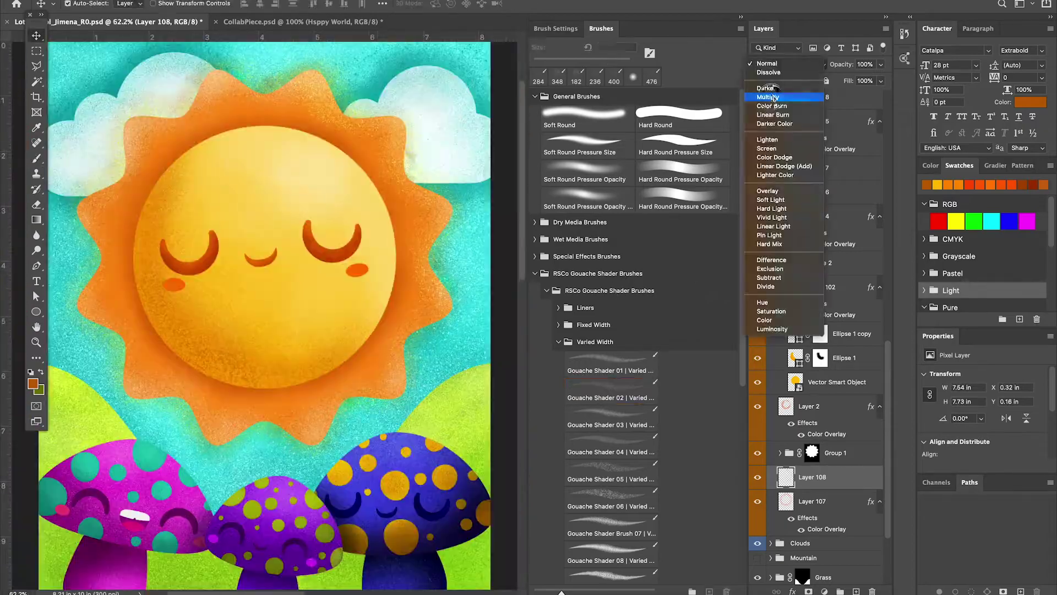
# - Fill a new layer beneath the sun's rays with their silhouette in orange, slightly larger than the rays
pyautogui.hotkey('ctrl', 'shift', 'alt', 'n')
pyautogui.press('i')
pyautogui.hotkey('alt', 'BackSpace')
pyautogui.press('x')
pyautogui.press('v')
pyautogui.click(447, 167)
pyautogui.press('Return')
# - Apply a Gaussian Blur to the orange silhouette layer behind the sun
pyautogui.click(462, 154)
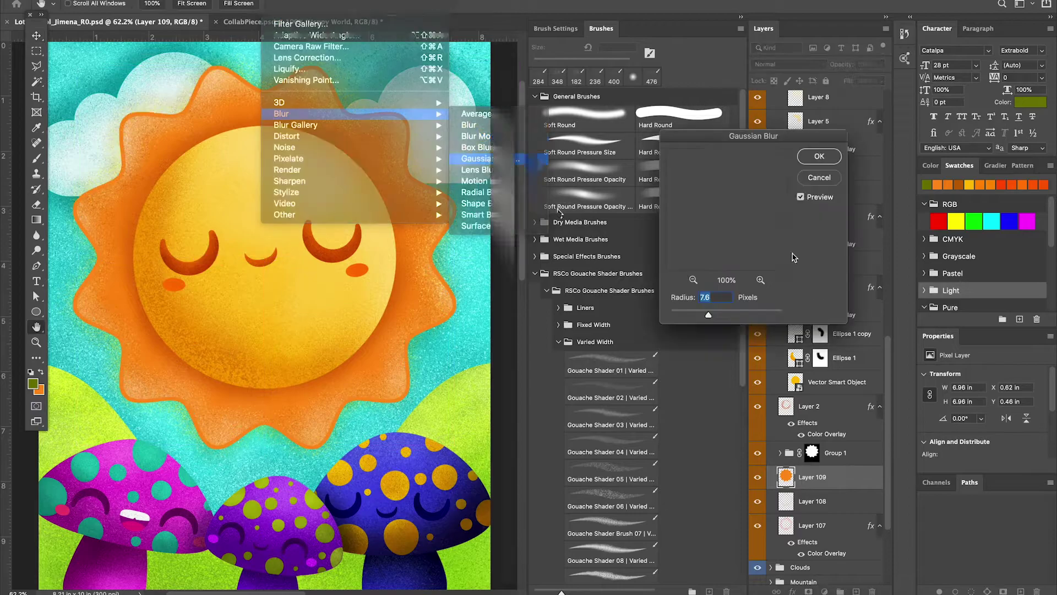
pyautogui.press('Return')
# - Add a Color Overlay in light orange (about #ffb566) to the blurred glow layer behind the sun
pyautogui.doubleClick(848, 477)
pyautogui.click(598, 378)
pyautogui.click(843, 254)
pyautogui.click(304, 393)
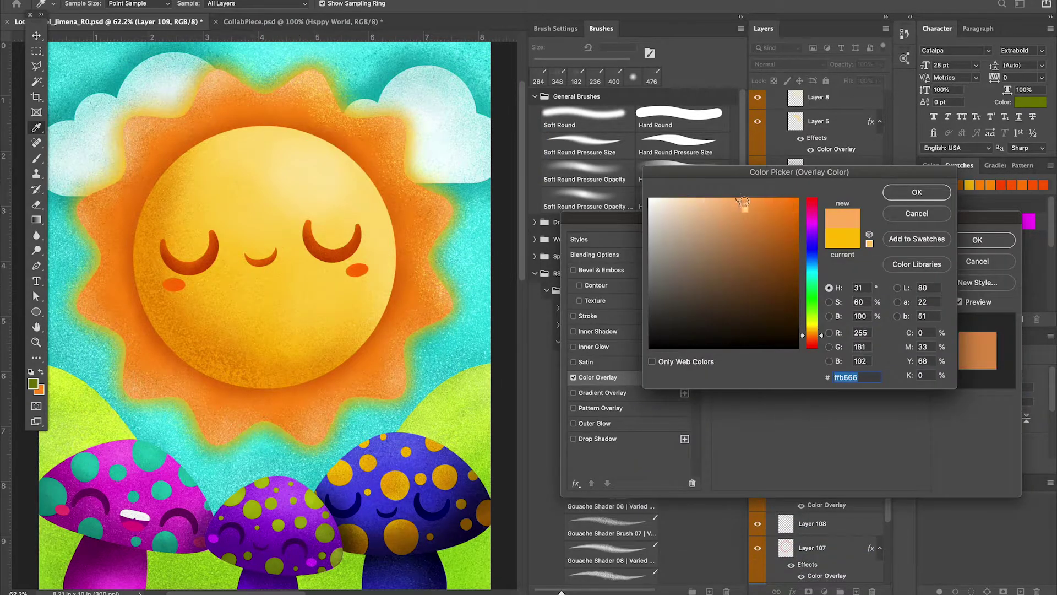
pyautogui.press('Return')
# - Try different blend modes for the sun glow's Color Overlay, including Linear Light at 80% opacity
pyautogui.click(797, 261)
pyautogui.click(791, 277)
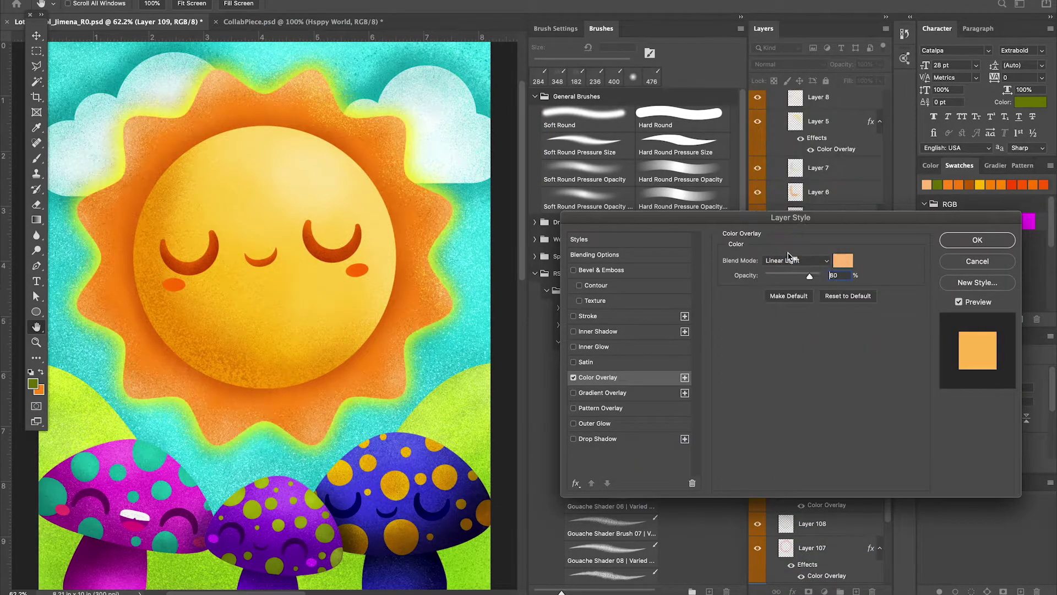
pyautogui.press('Return')
pyautogui.click(796, 260)
pyautogui.click(791, 270)
pyautogui.press('Return')
# - Reopen the sun glow's Color Overlay and choose another blend mode that gives a softer edge
pyautogui.doubleClick(820, 443)
pyautogui.click(776, 260)
pyautogui.press('Return')
pyautogui.press('Return')
# - Select the sun's rays group together with its glow layers, and delete the hidden Mountain group
pyautogui.click(785, 369)
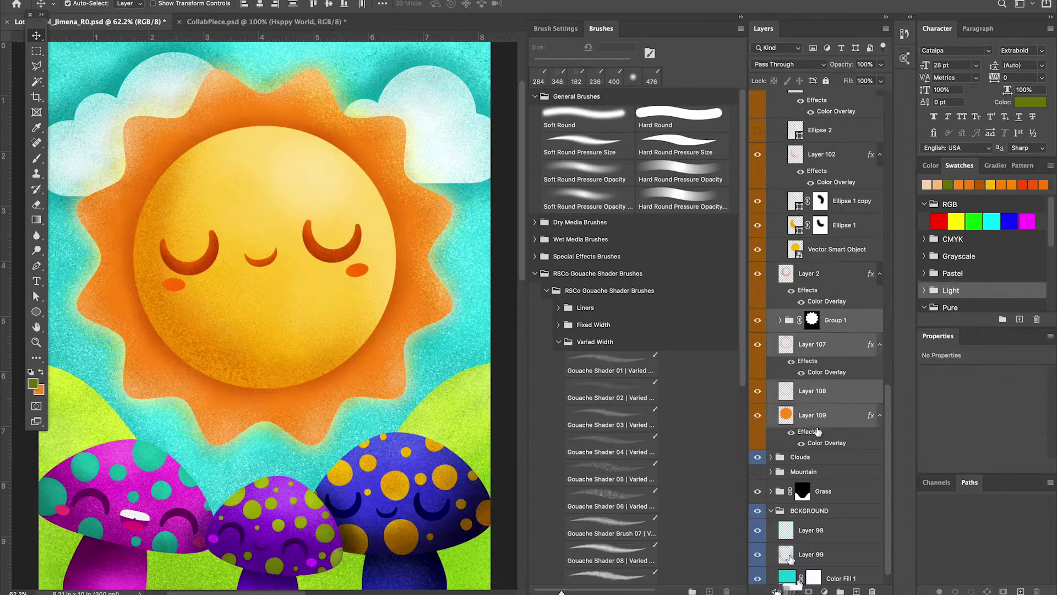
pyautogui.click(803, 471)
pyautogui.hotkey('ctrl', '-')
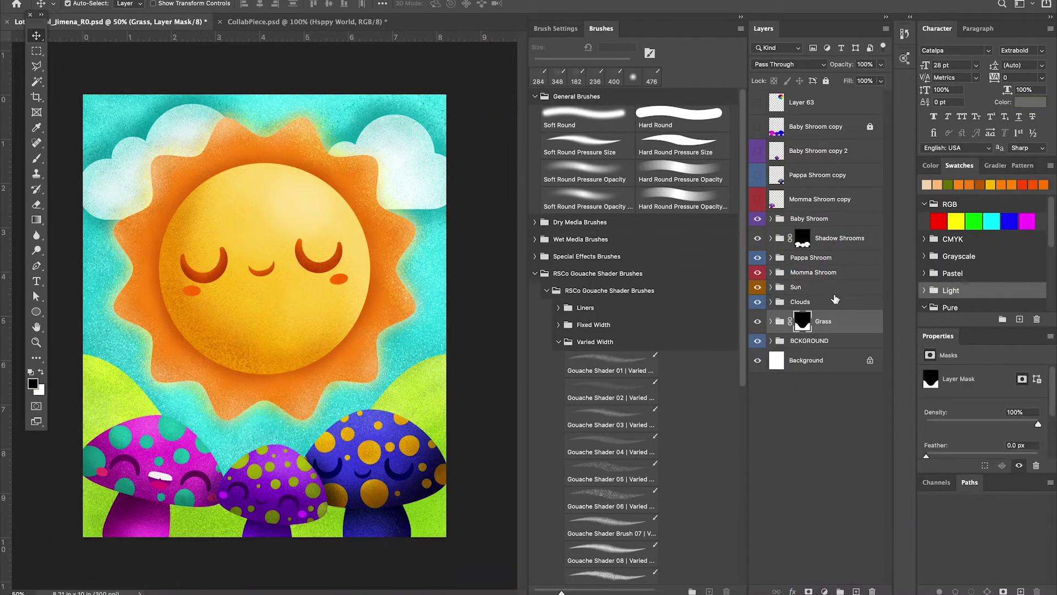